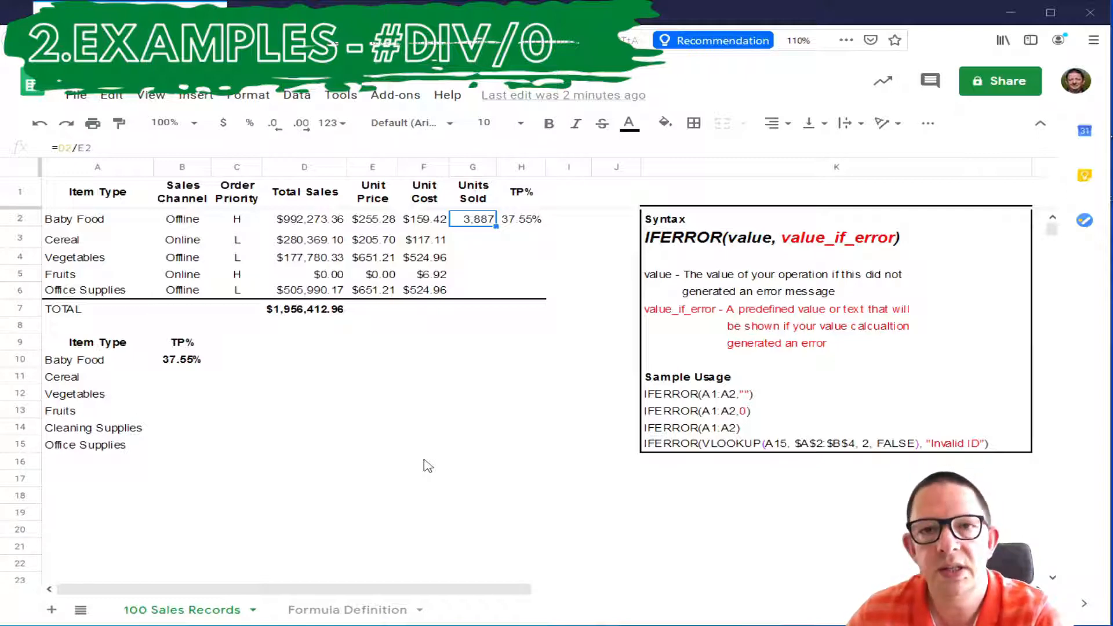
Step: Inspect the Units Sold formula for Baby Food in cell G2 and the cells it references
double_click(484, 220)
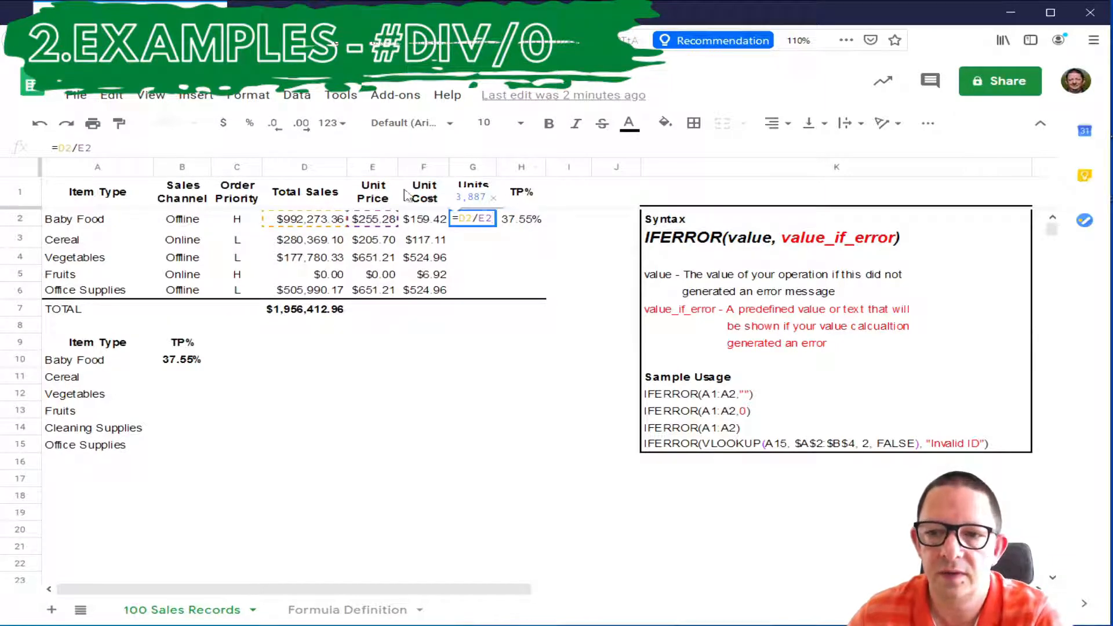
click(474, 193)
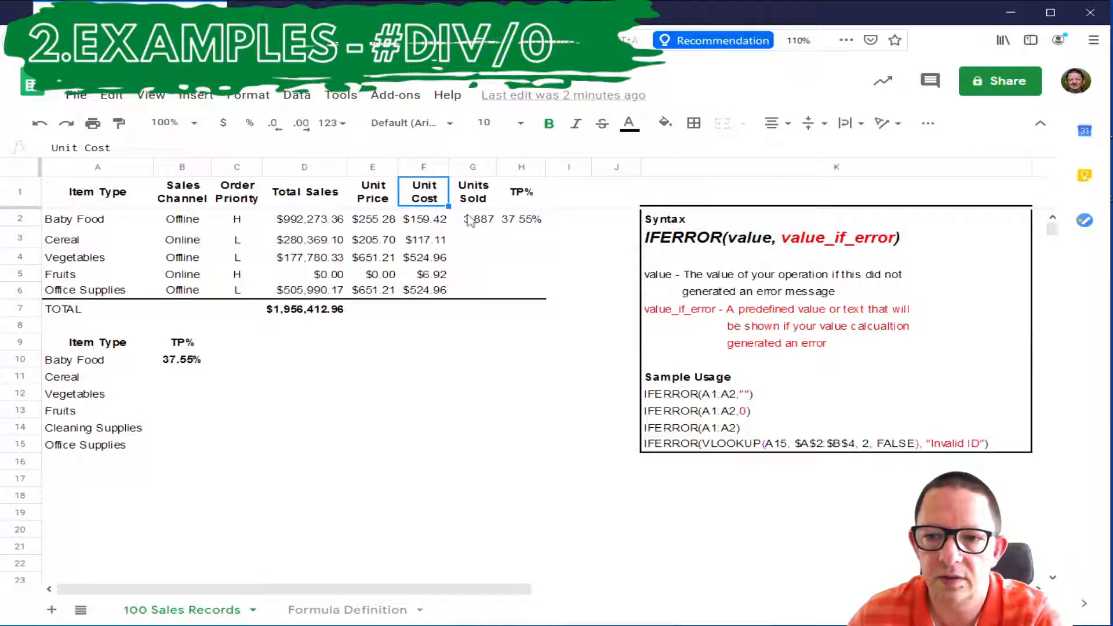
click(472, 220)
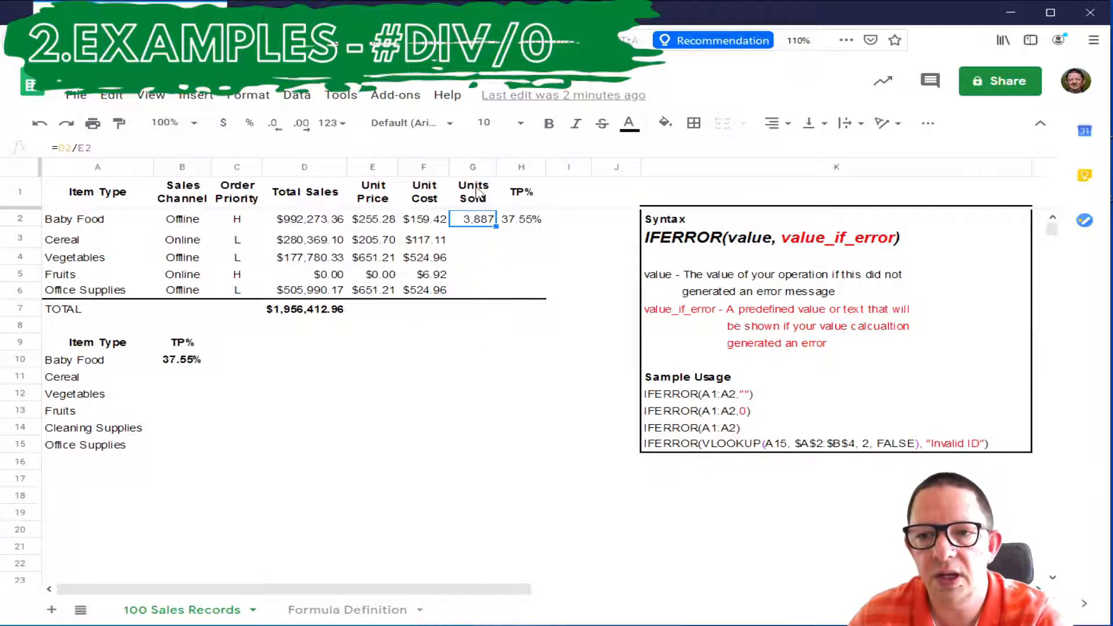
Step: Total the Units Sold column in cell G7 with the suggested formula SUM(G2:G6)
click(493, 309)
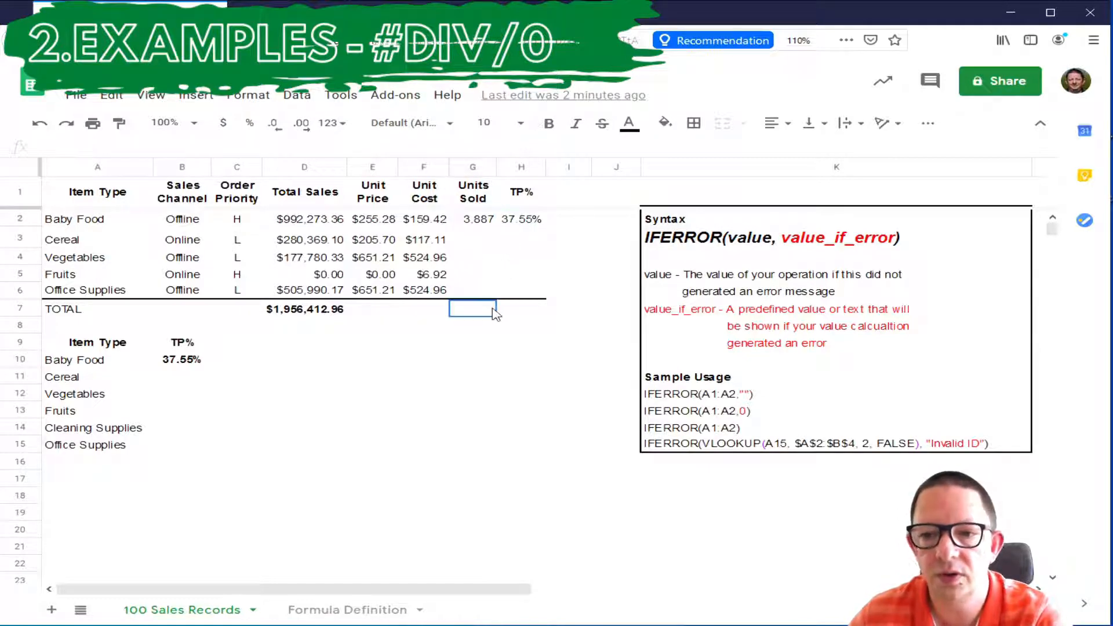
text(=sum)
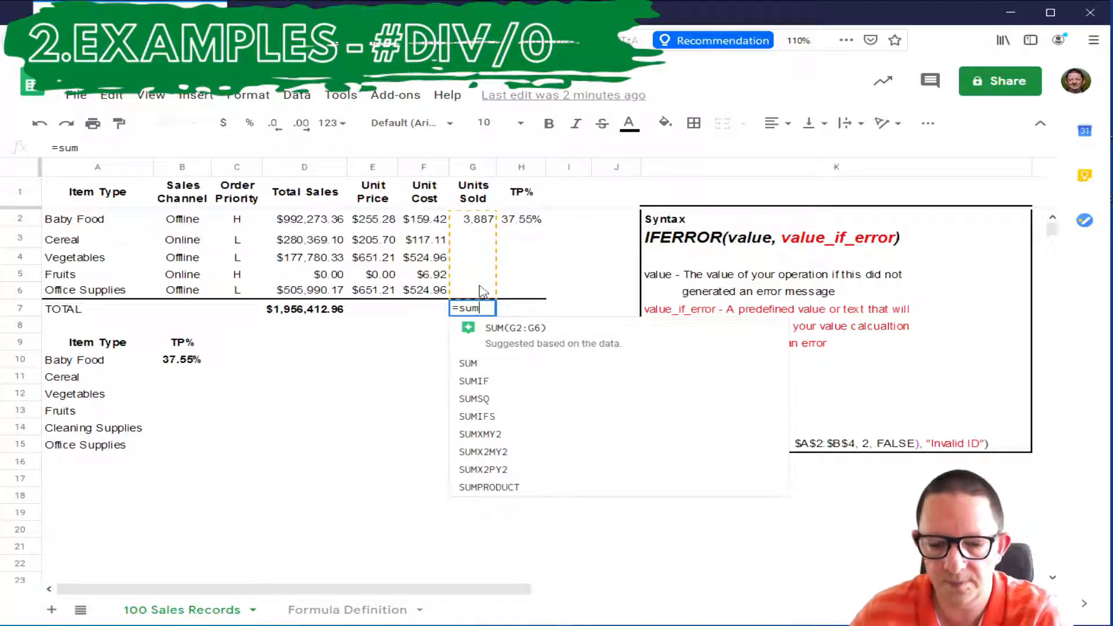
key(Tab)
key(Return)
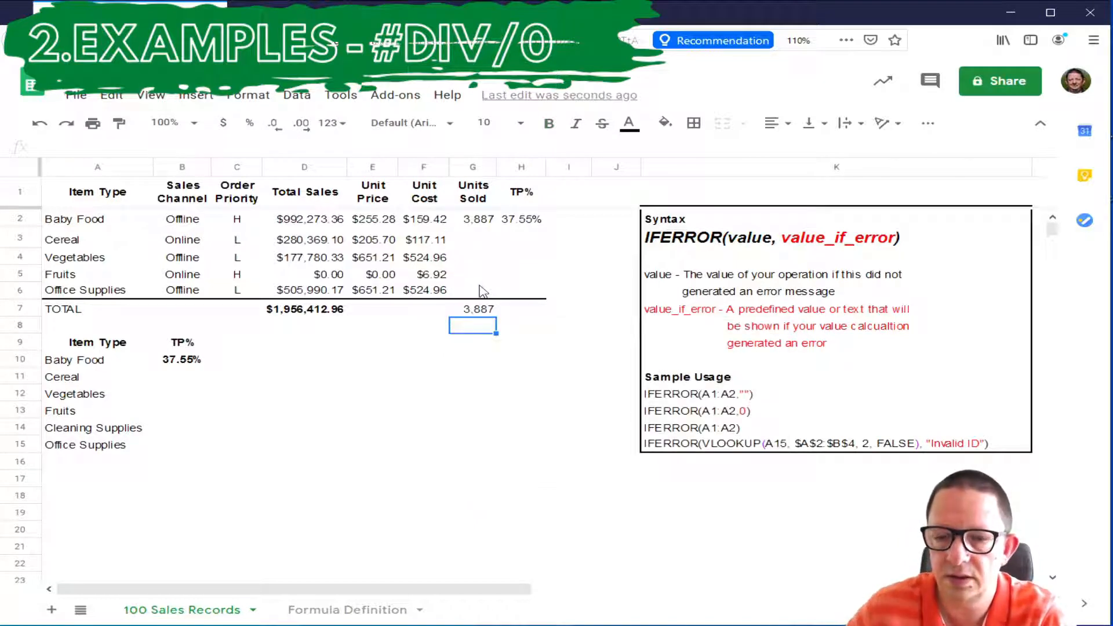
Step: Copy the Baby Food Units Sold formula from G2 and paste only the formula into G3:G6
click(486, 228)
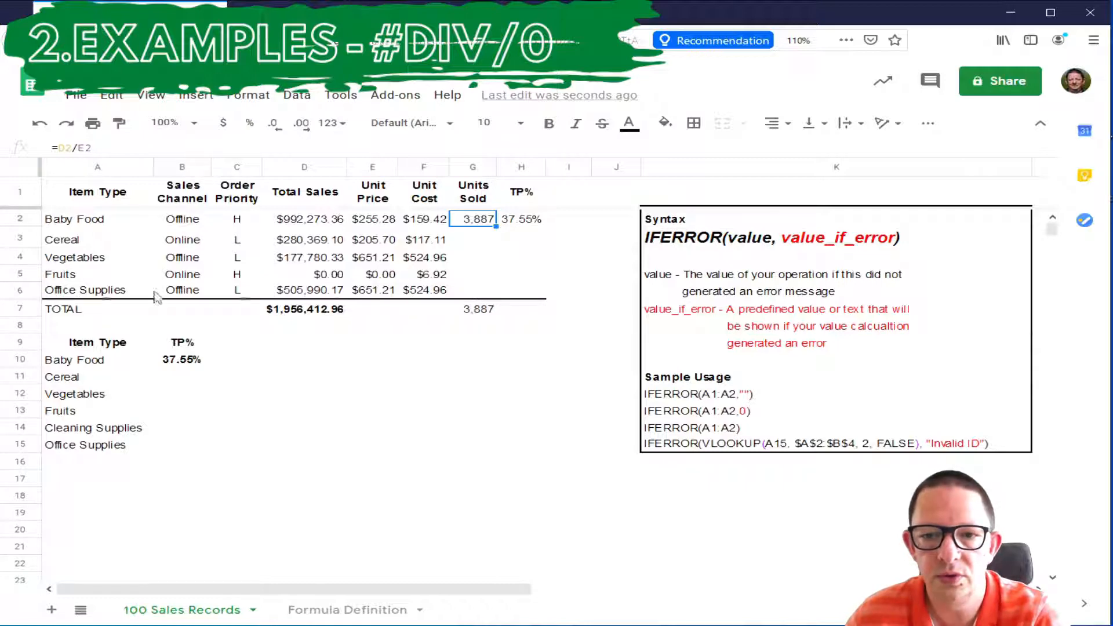
click(486, 238)
key(shift+Down)
key(shift+Down)
key(shift+Down)
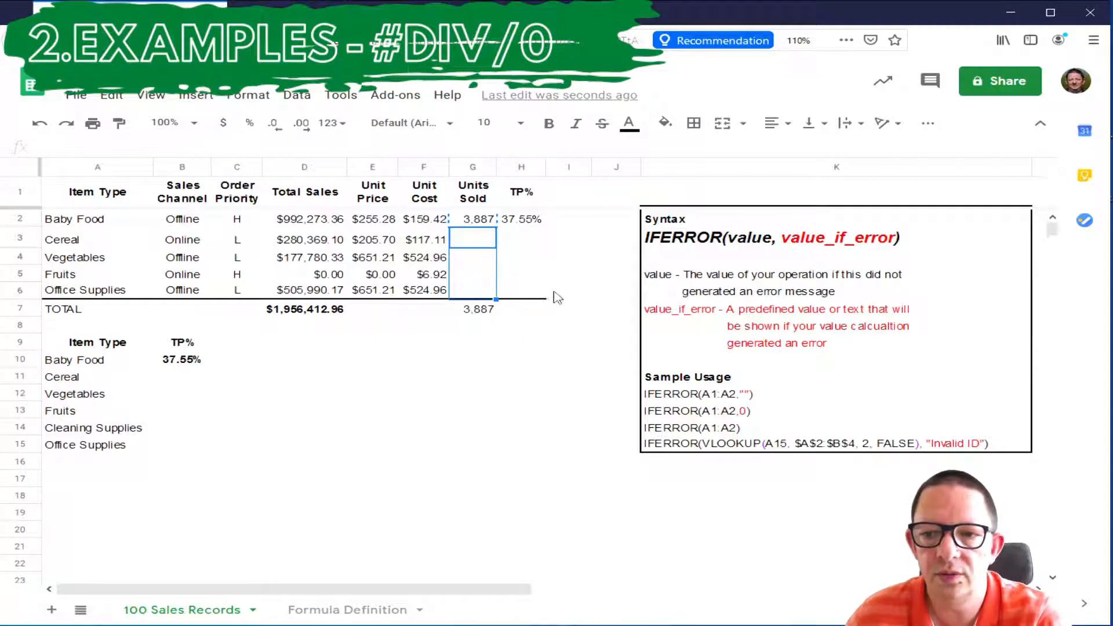
right_click(485, 293)
mouse_move(546, 200)
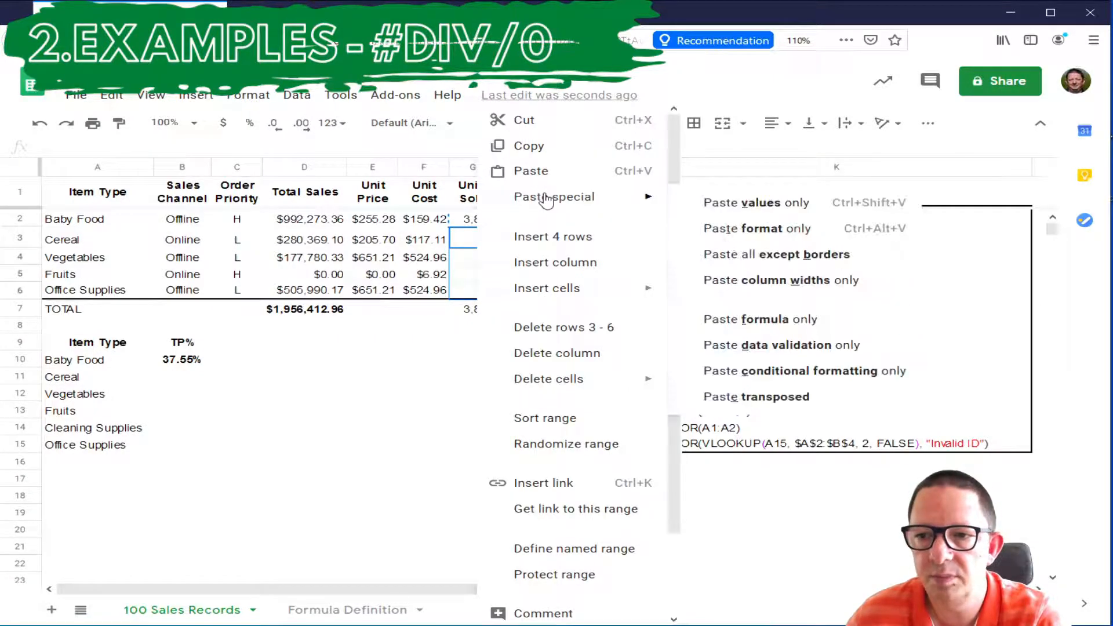
click(823, 320)
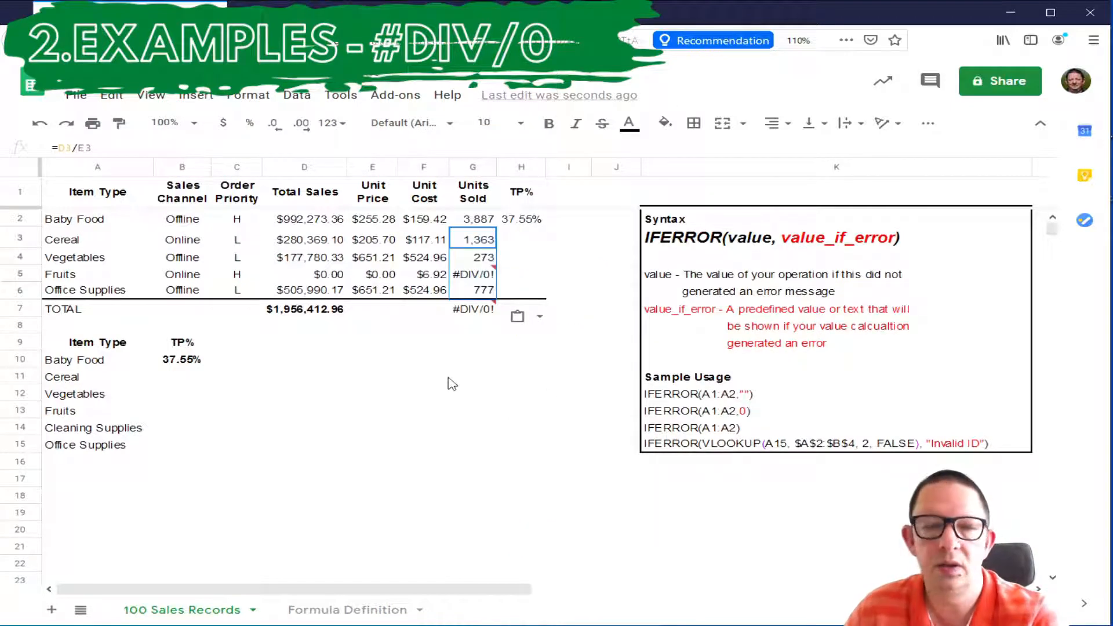
Step: Examine the error details in the Units Sold cells for Fruits and TOTAL, along with the values in the Fruits row
click(468, 311)
click(473, 276)
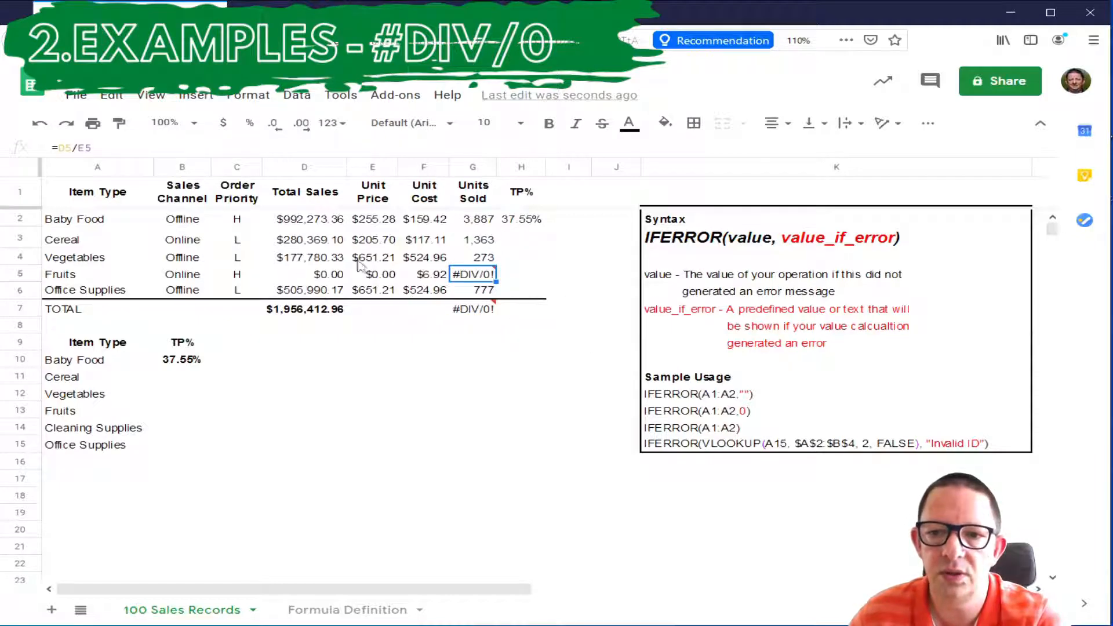
mouse_move(467, 315)
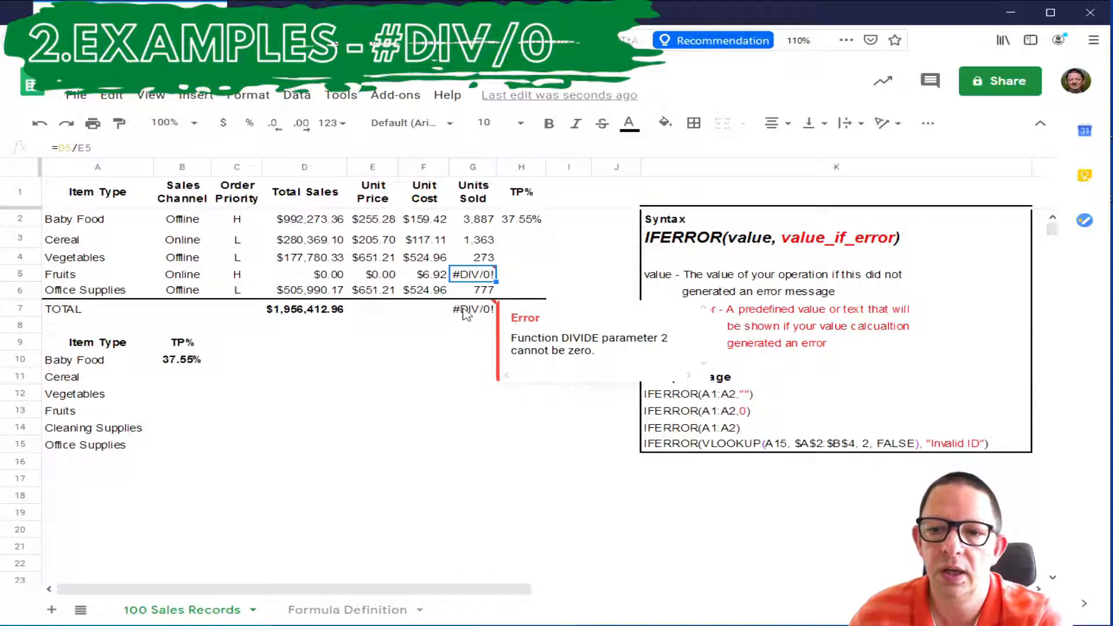
click(464, 328)
mouse_move(480, 314)
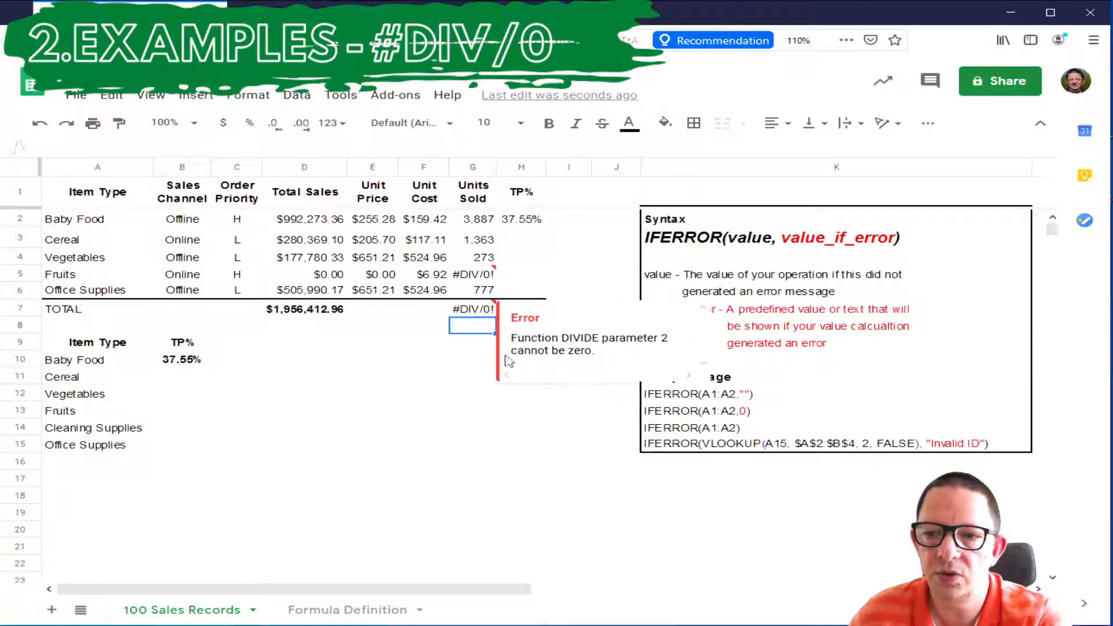
click(436, 413)
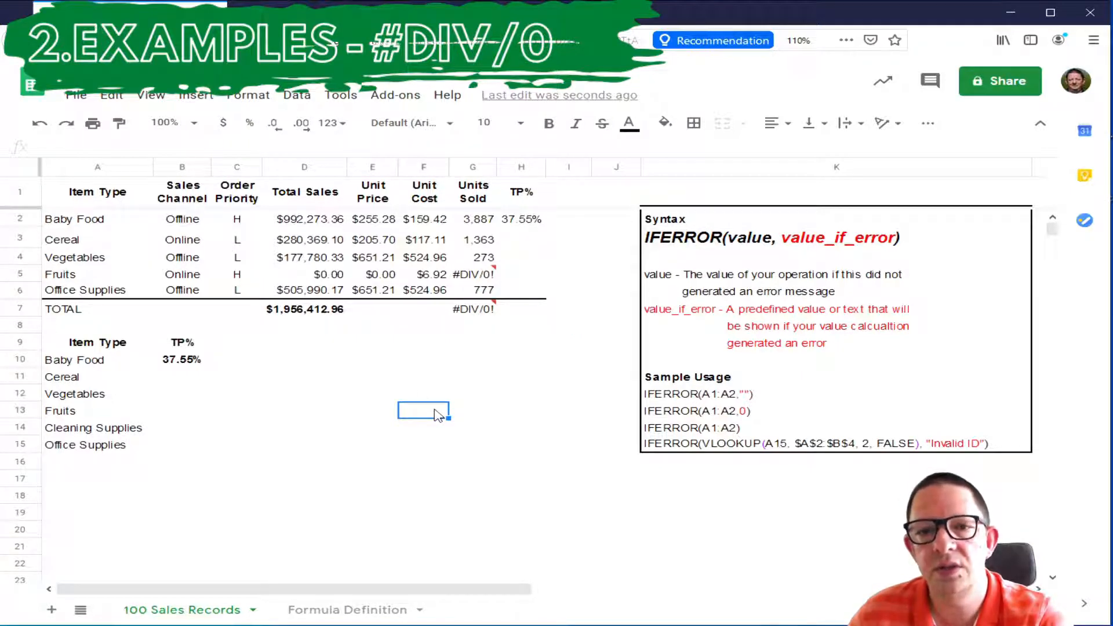
click(22, 276)
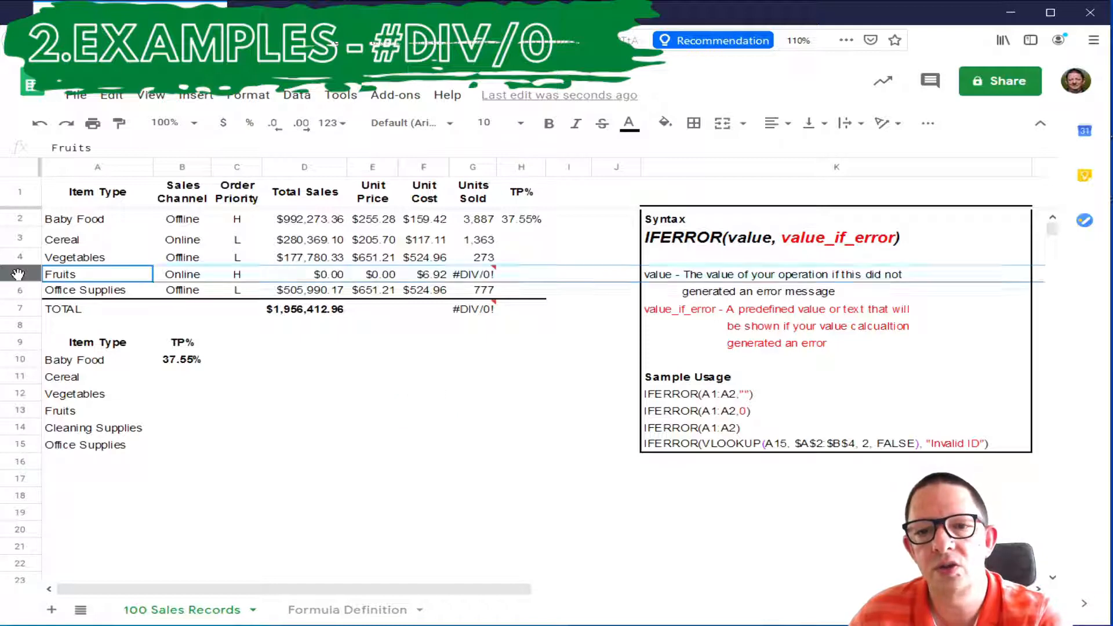
click(390, 381)
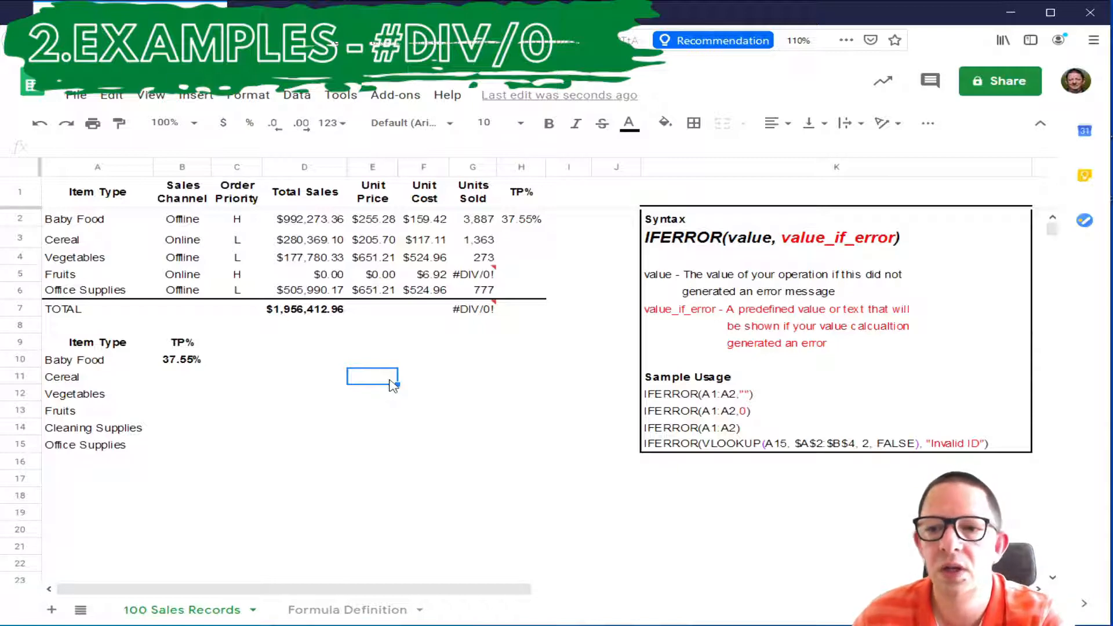
mouse_move(479, 285)
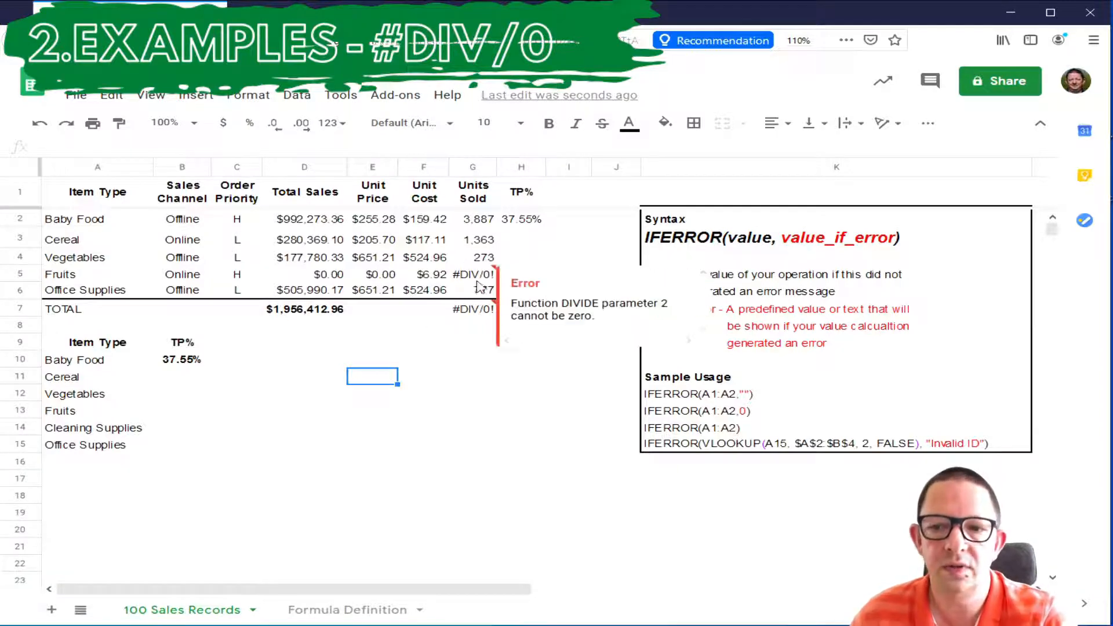
click(479, 283)
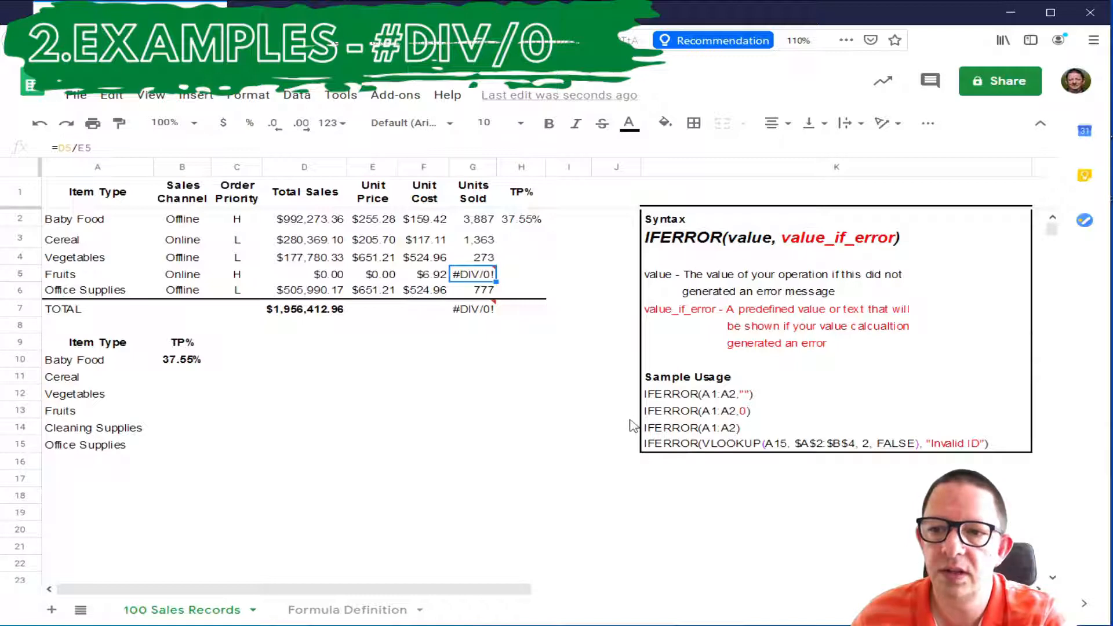
Step: Wrap the Baby Food Units Sold formula in G2 with IFERROR, making it =iferror(D2/E2,0)
click(477, 224)
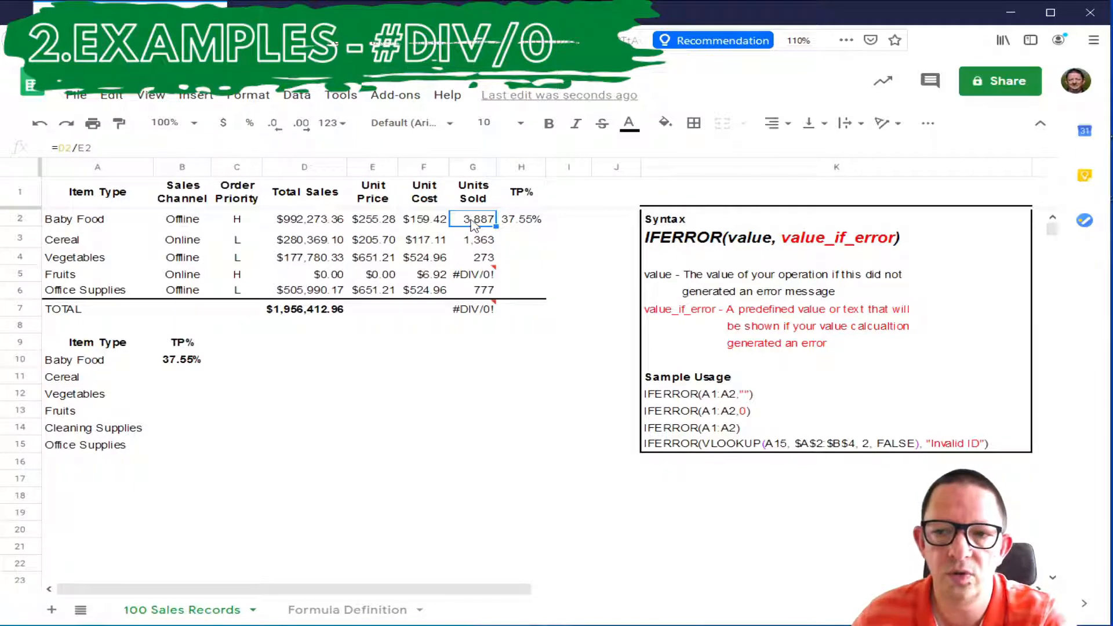
click(58, 148)
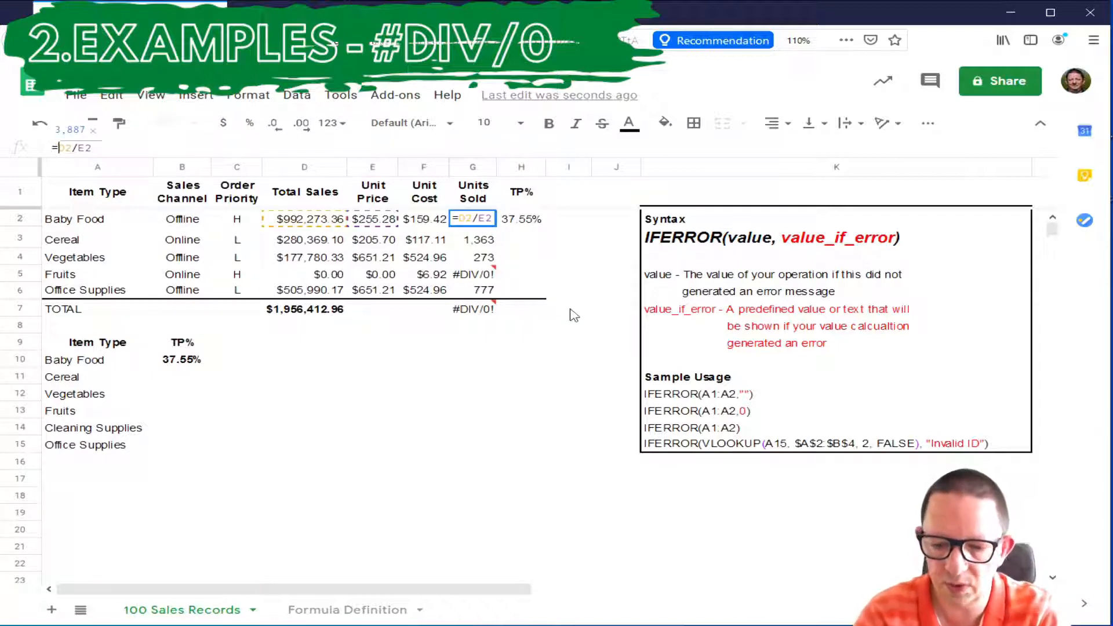
text(iferr)
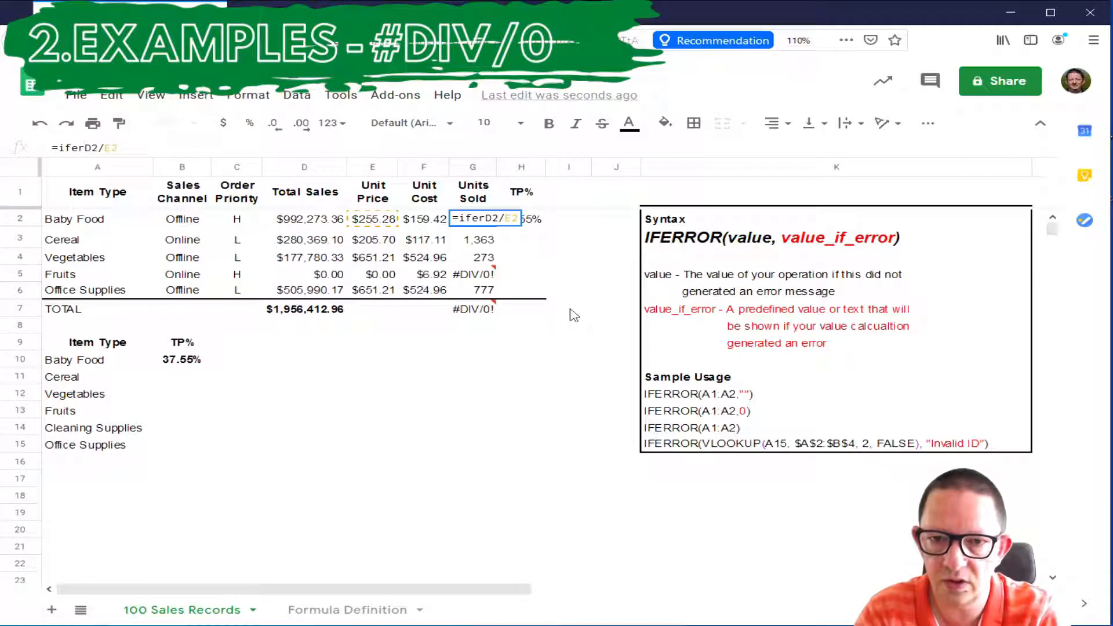
text(or()
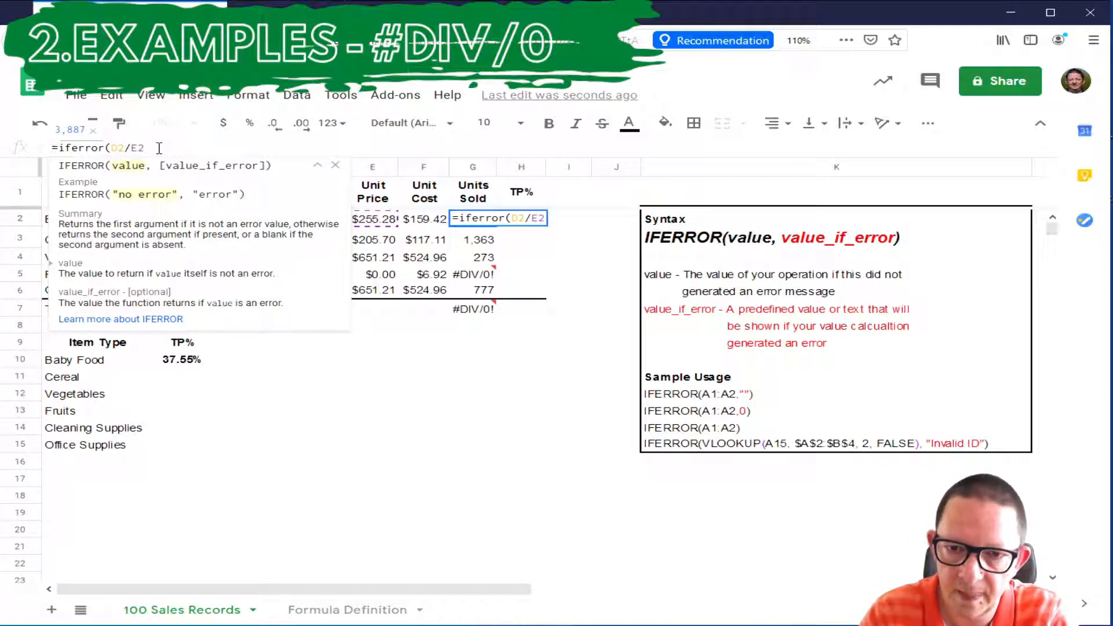
text(,)
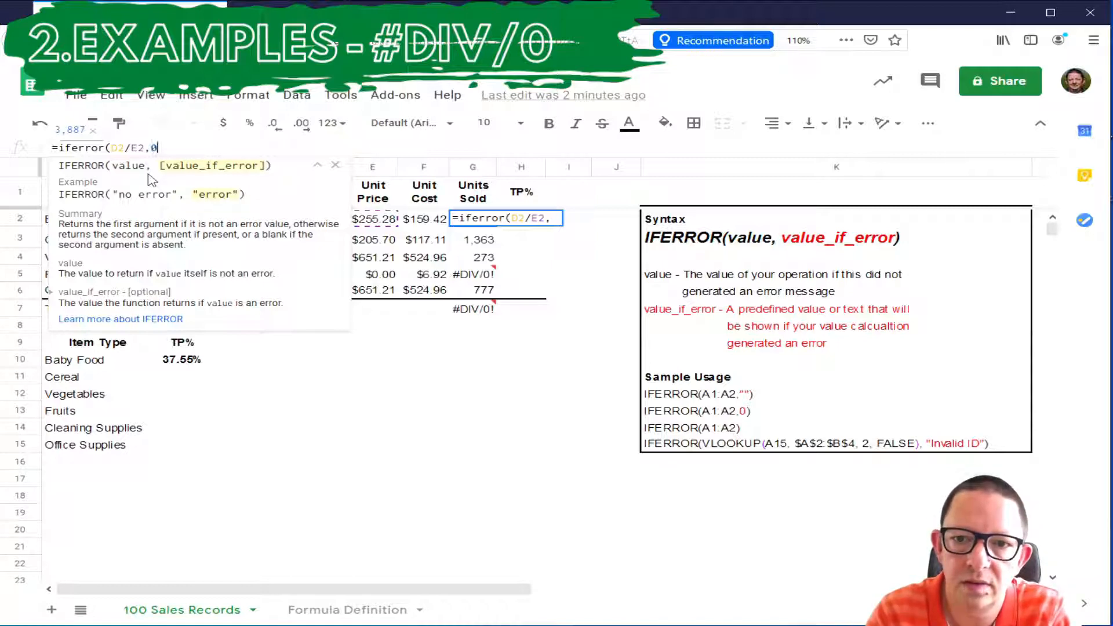
text(0)
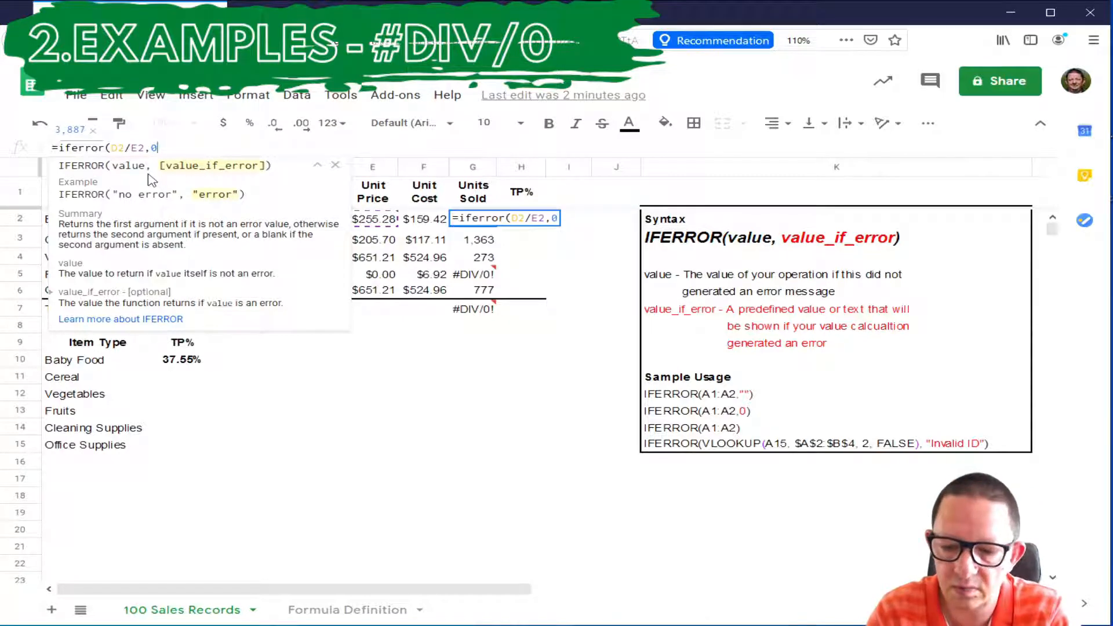
text())
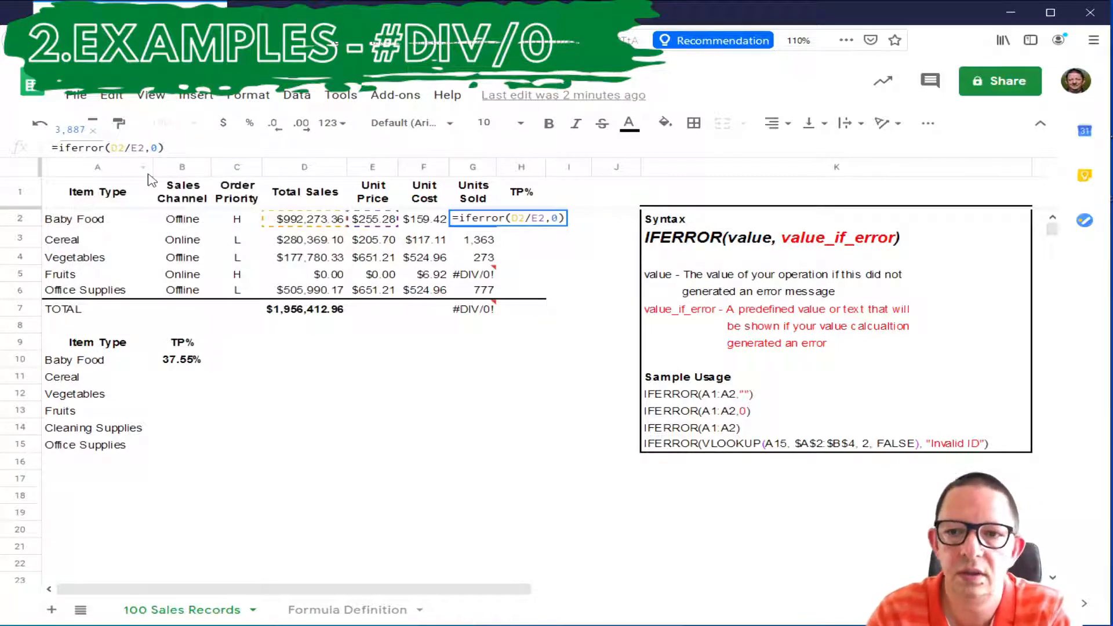
key(Return)
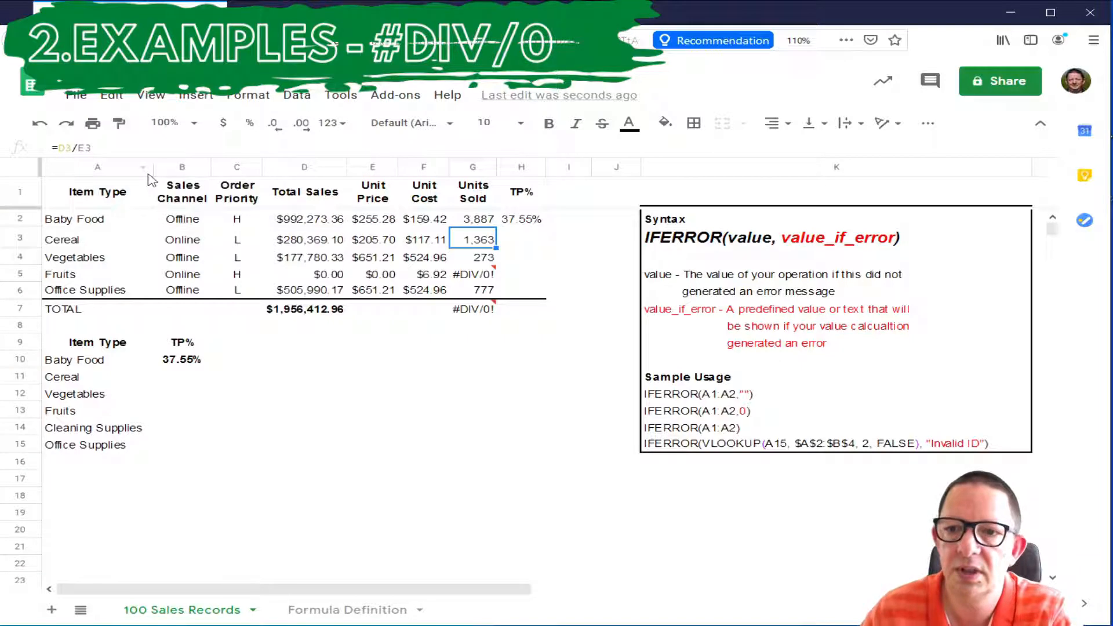
Step: Copy the IFERROR formula from G2 and paste only the formula into the Units Sold cells G3:G6
click(481, 223)
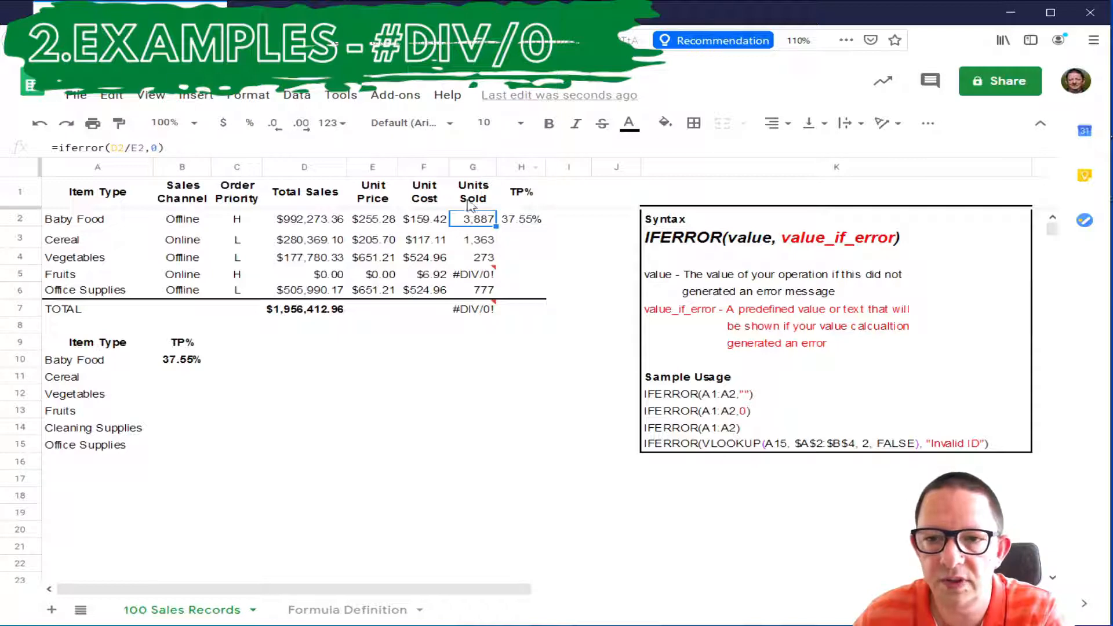
drag(224, 148, 51, 148)
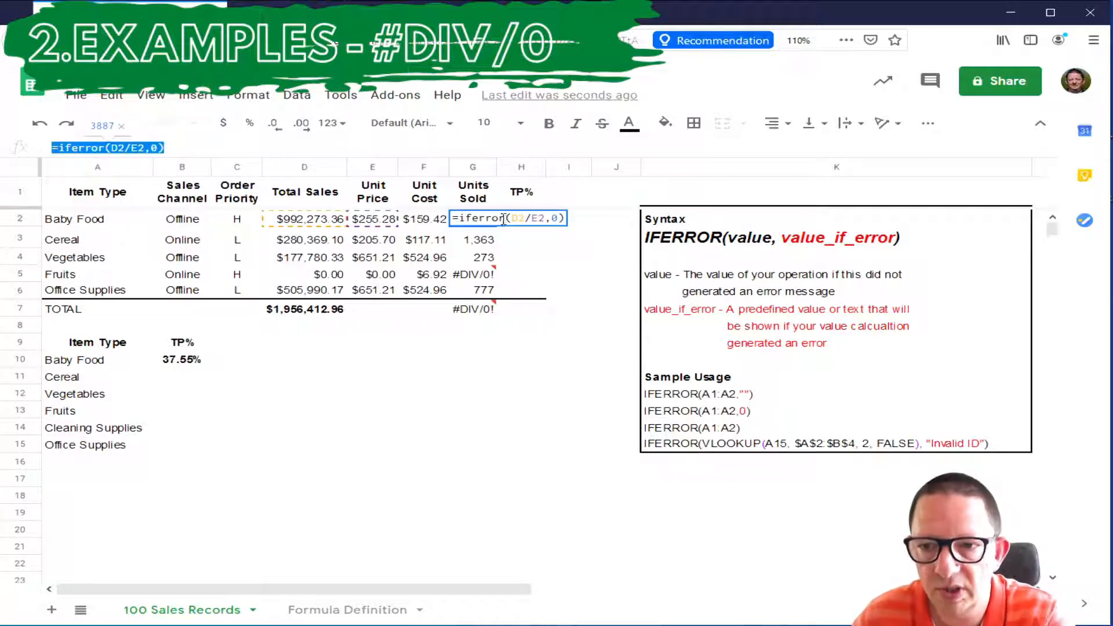
click(485, 240)
shift+click(484, 293)
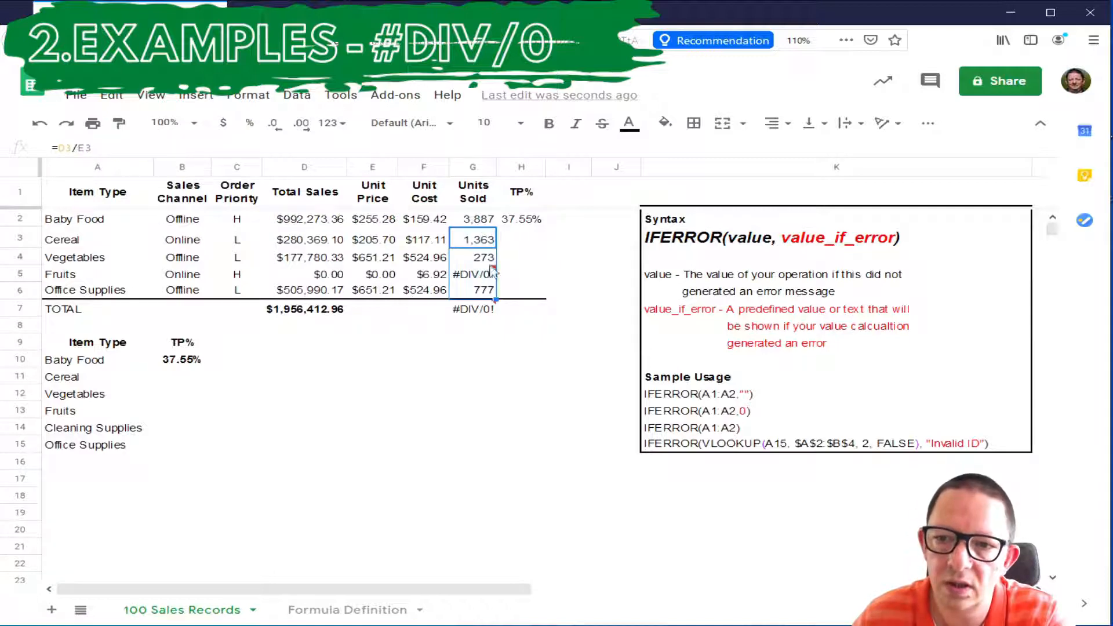
right_click(482, 280)
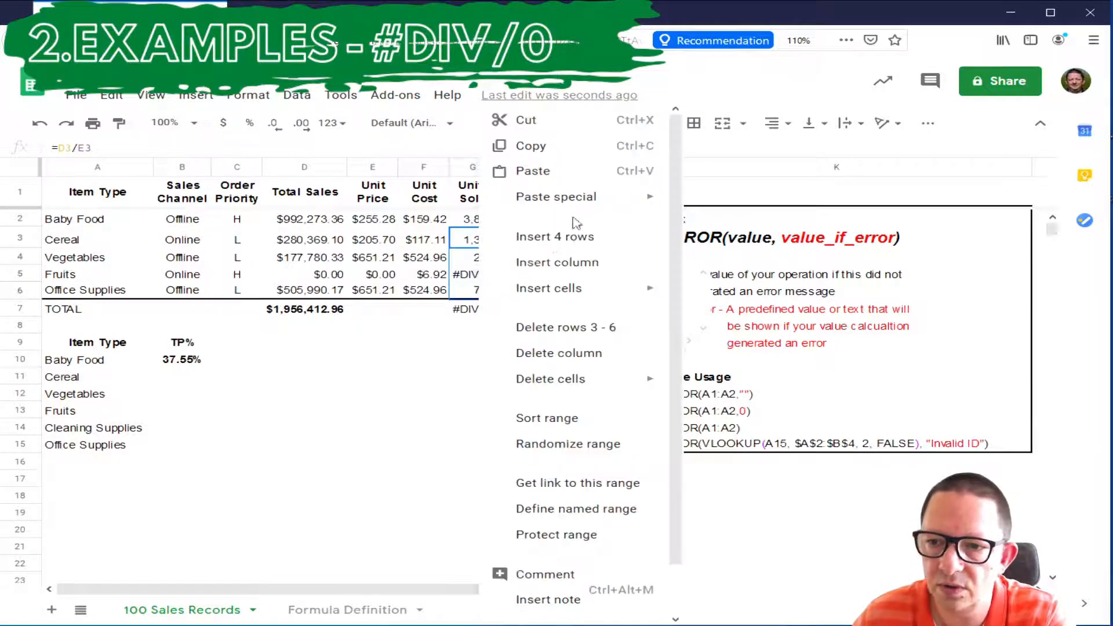
mouse_move(524, 198)
click(798, 320)
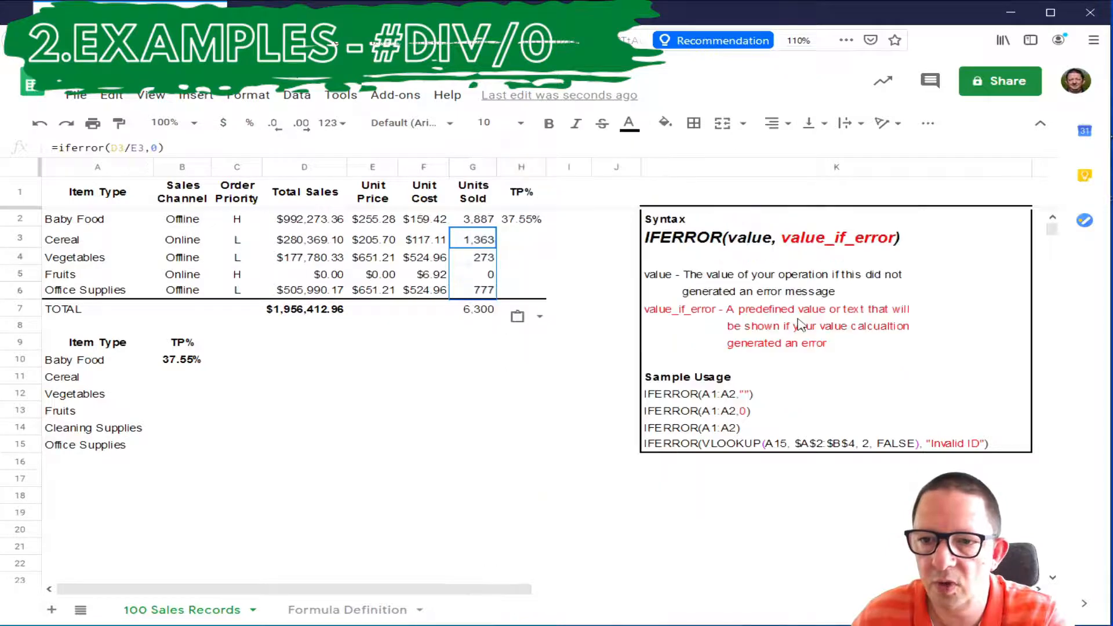
Step: Review the Units Sold total in G7 and the Fruits row, highlighting the ",0" fallback argument in G5's formula
click(473, 312)
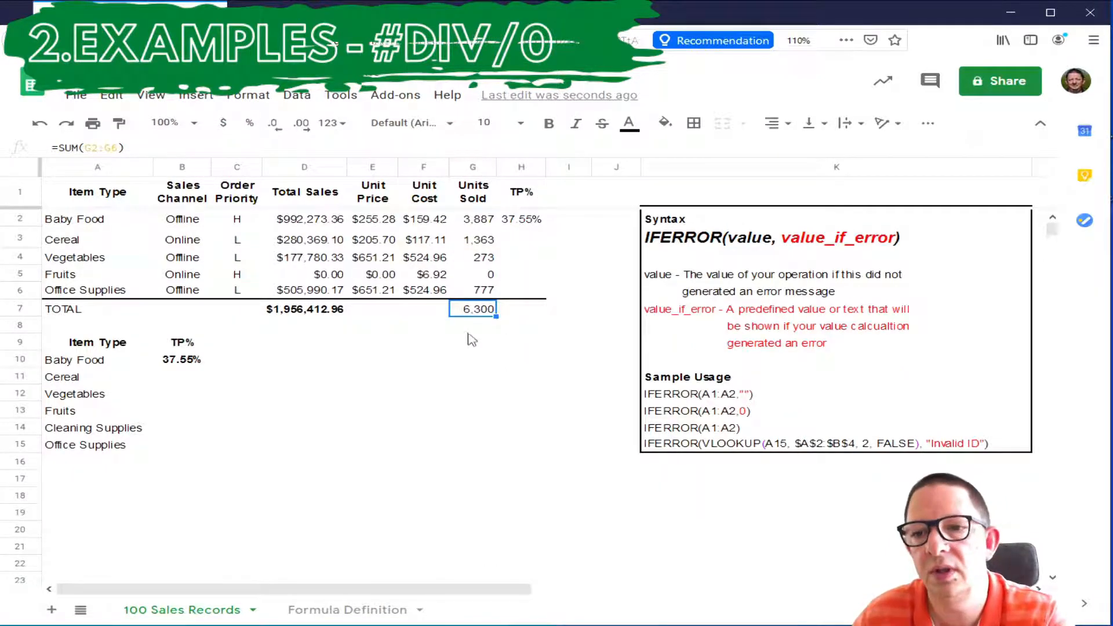
click(26, 275)
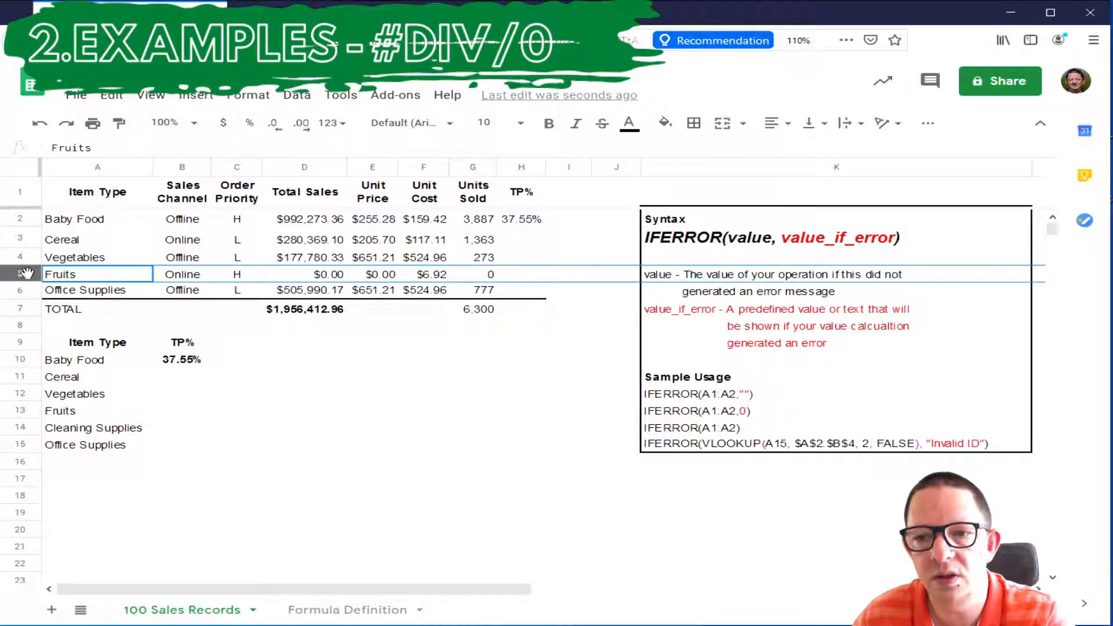
click(478, 279)
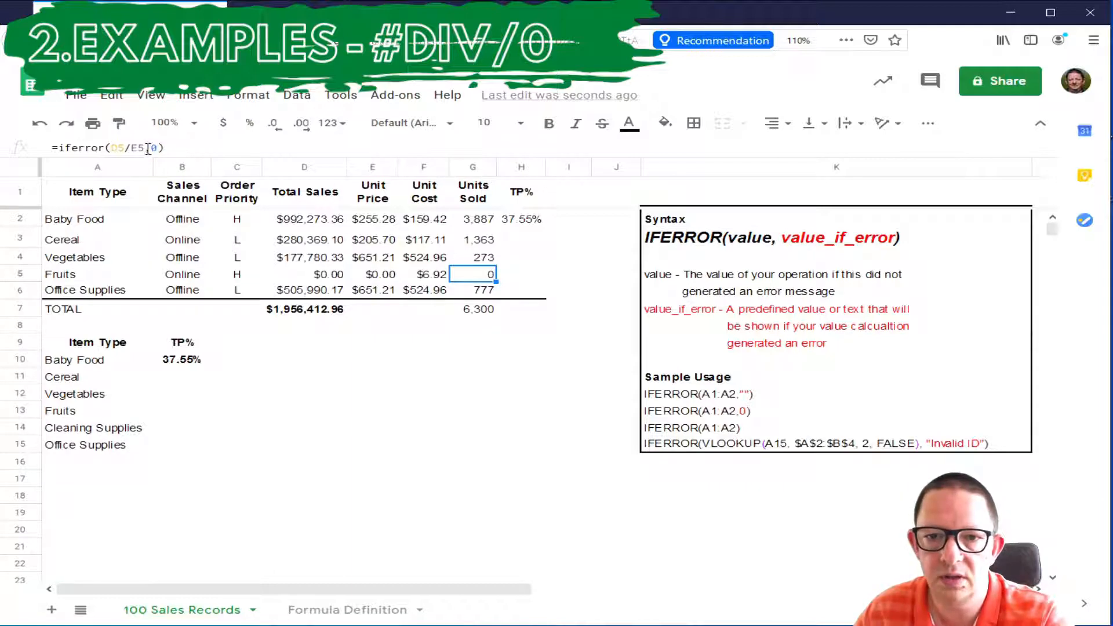
drag(145, 149, 157, 149)
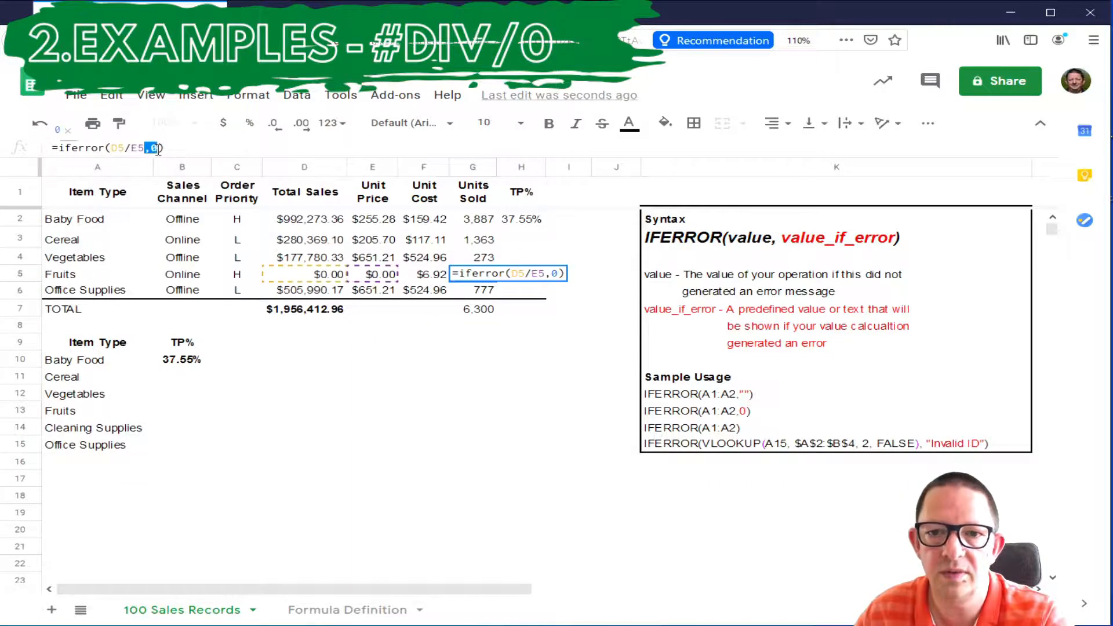
Step: Remove the ",0" fallback from the Fruits Units Sold formula in G5, making it =iferror(D5/E5), and check the total in G7
key(BackSpace)
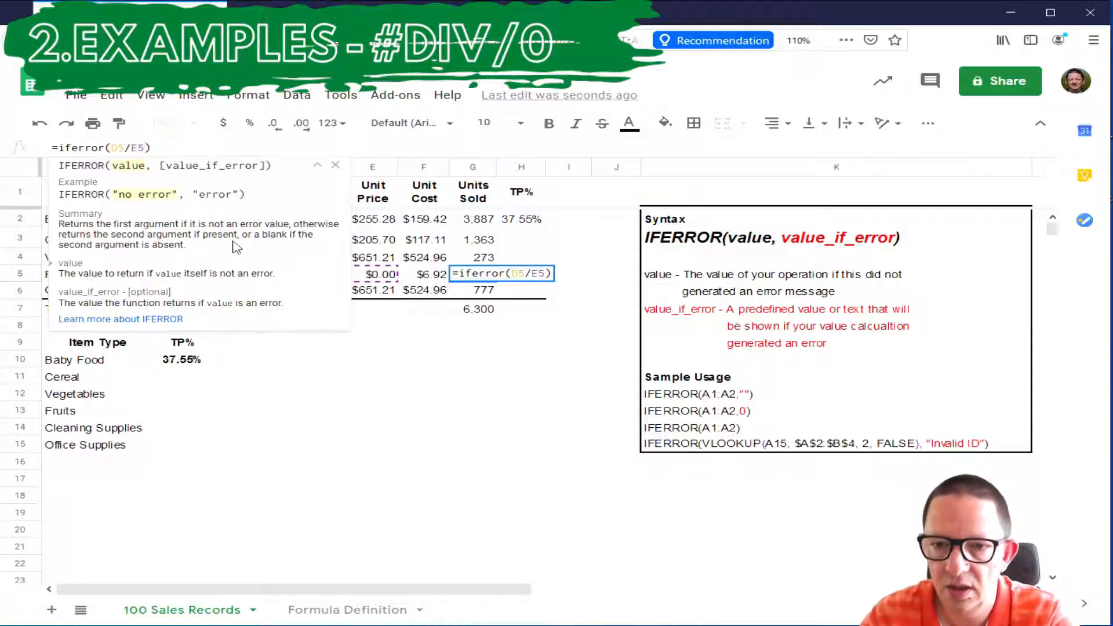
key(Return)
click(482, 279)
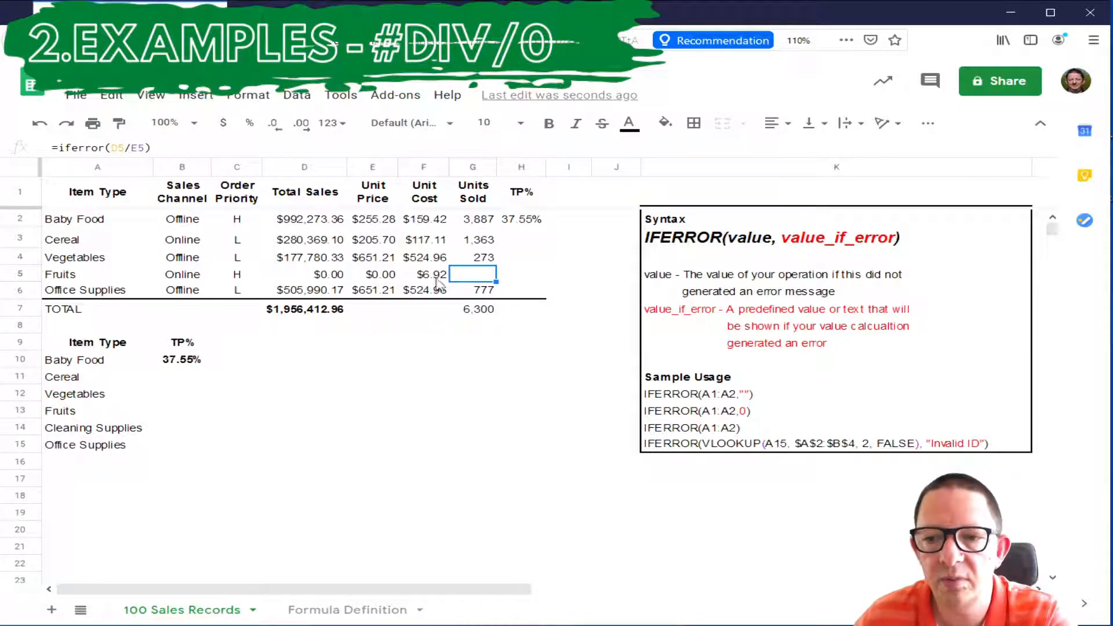
click(479, 313)
click(471, 276)
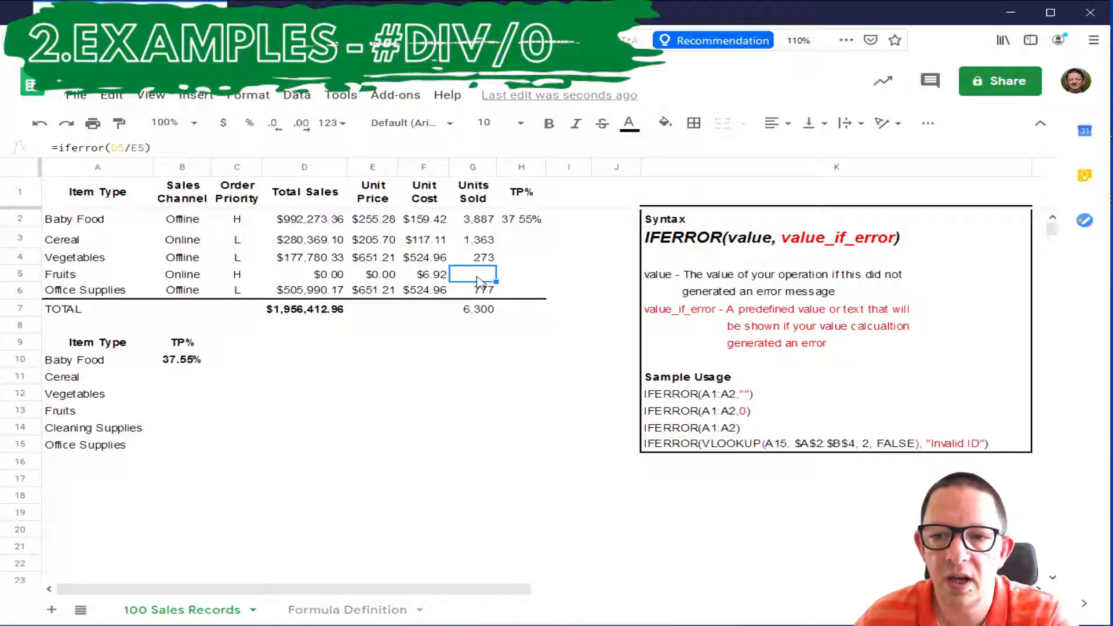
click(484, 313)
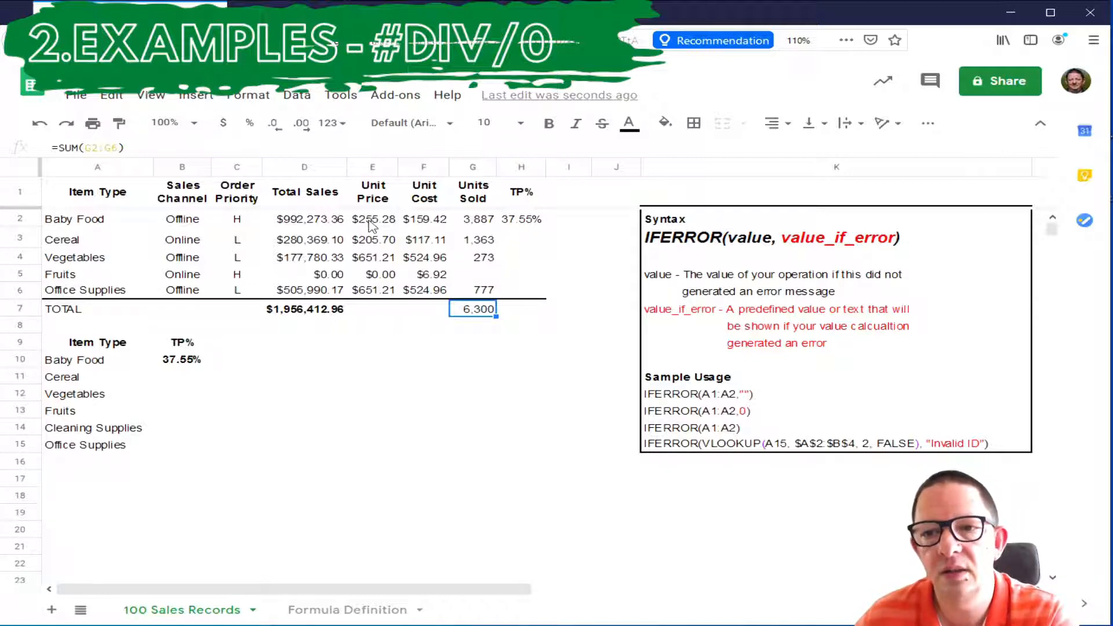
Step: Copy the Baby Food TP% formula from H2 and paste only the formula into the TP% cells H3:H6
double_click(525, 219)
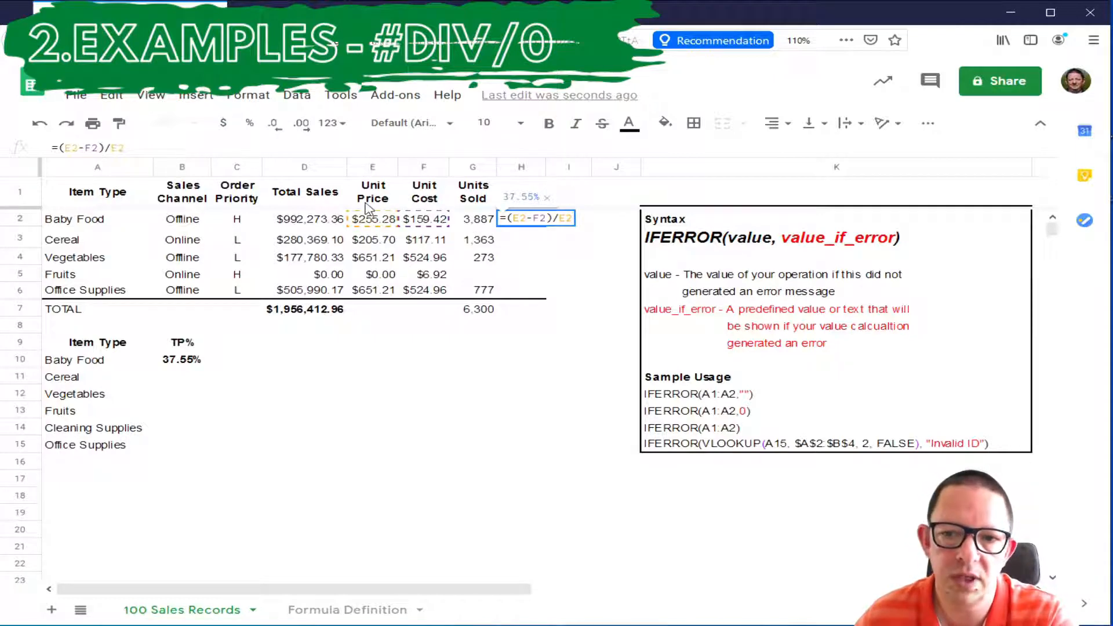
click(598, 259)
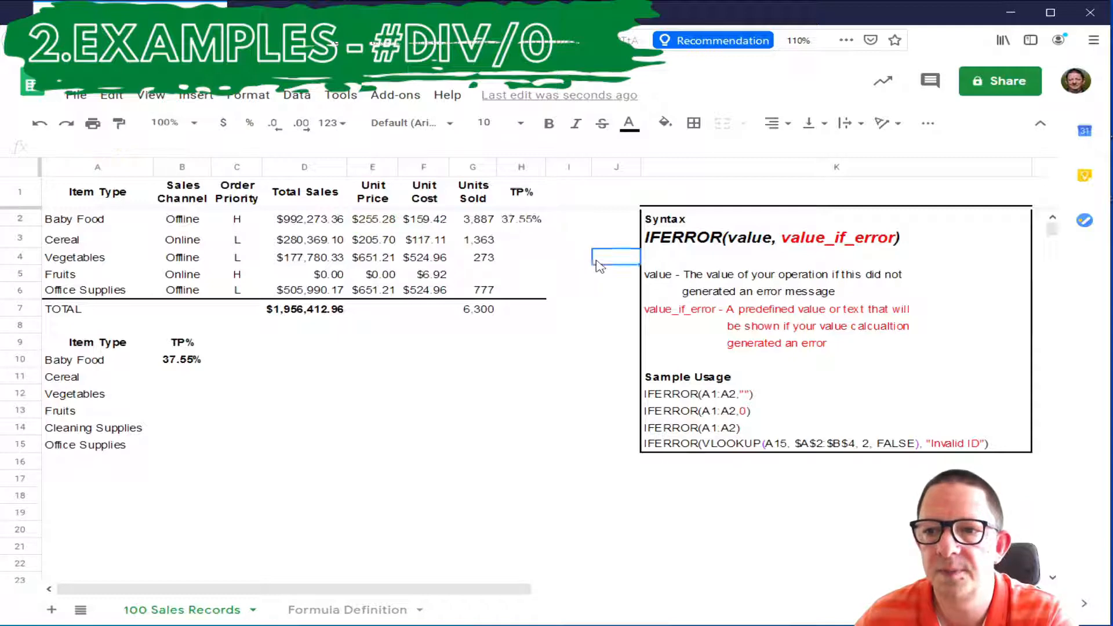
click(529, 220)
key(ctrl+c)
key(ctrl+shift+Down)
key(Right)
key(Down)
click(528, 223)
click(529, 239)
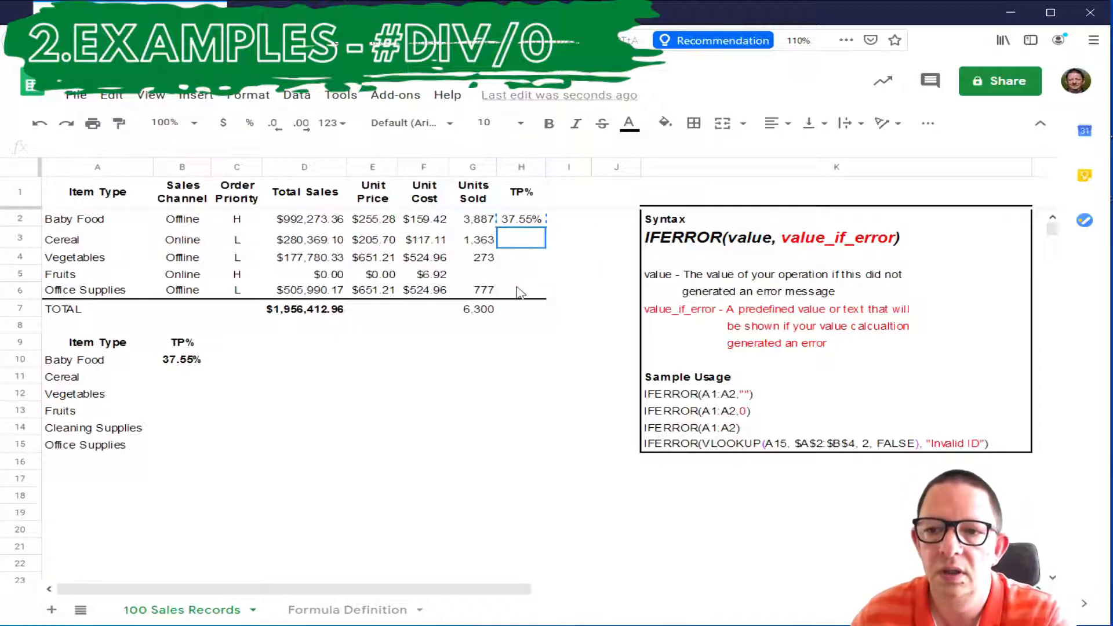
shift+click(520, 293)
right_click(520, 293)
mouse_move(607, 196)
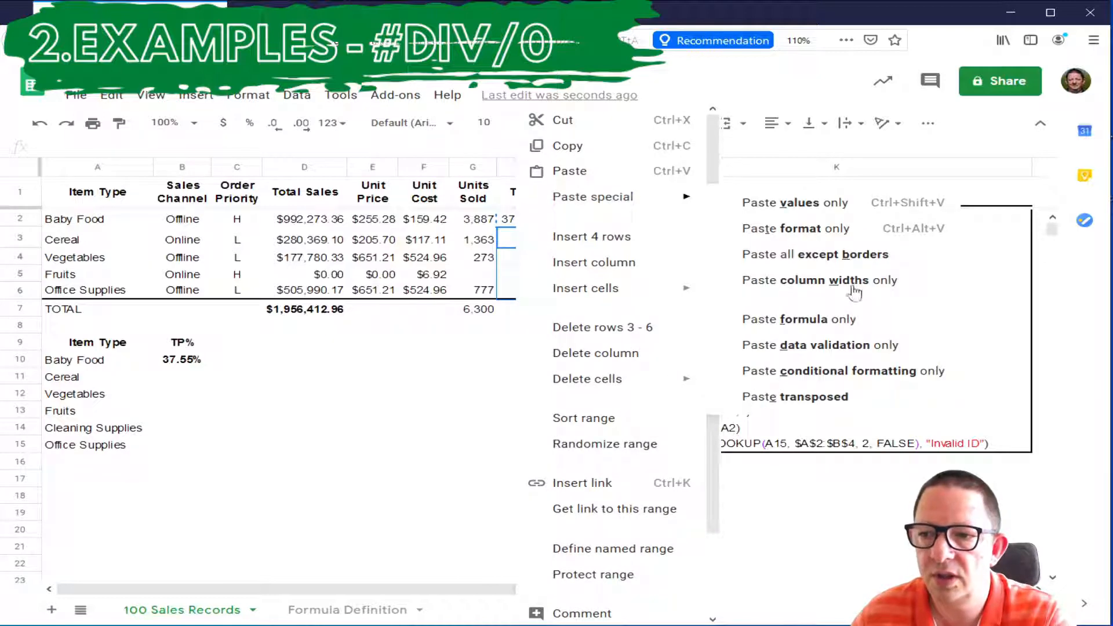
click(838, 320)
click(521, 376)
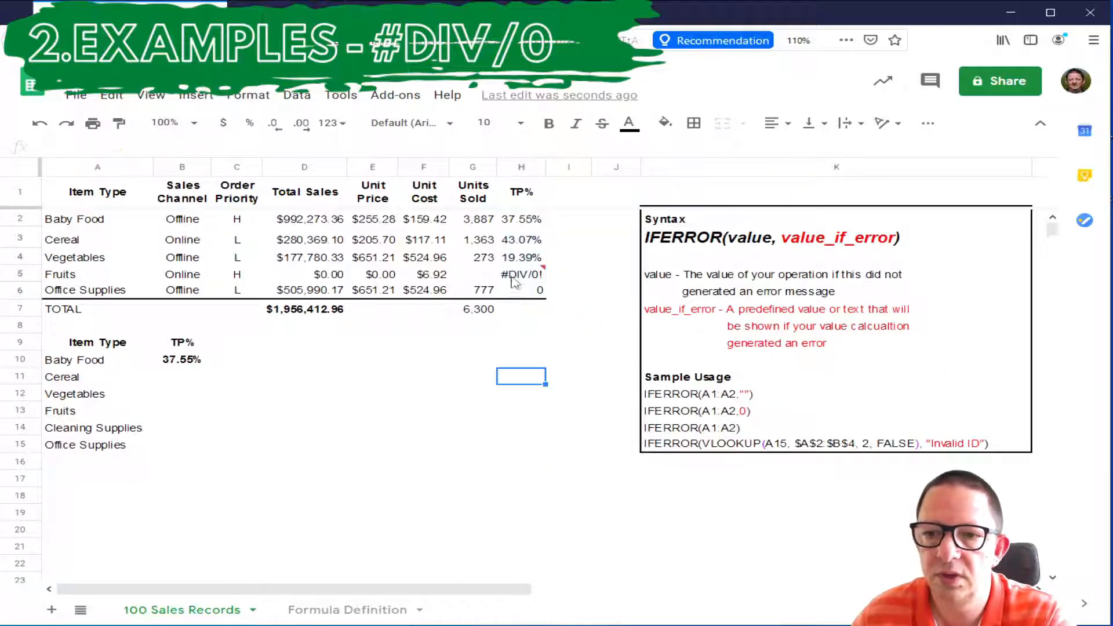
Step: Check the Fruits TP% error, and wrap the H2 formula with IFERROR, making it =IFERROR((E2-F2)/E2,"TP not Valid")
click(513, 277)
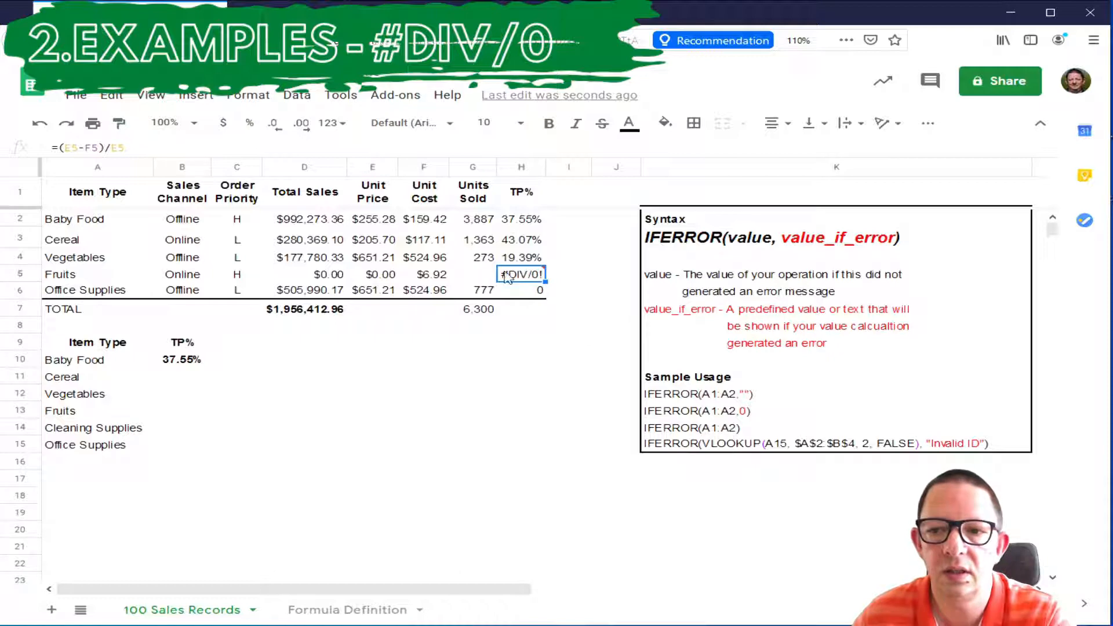
mouse_move(514, 279)
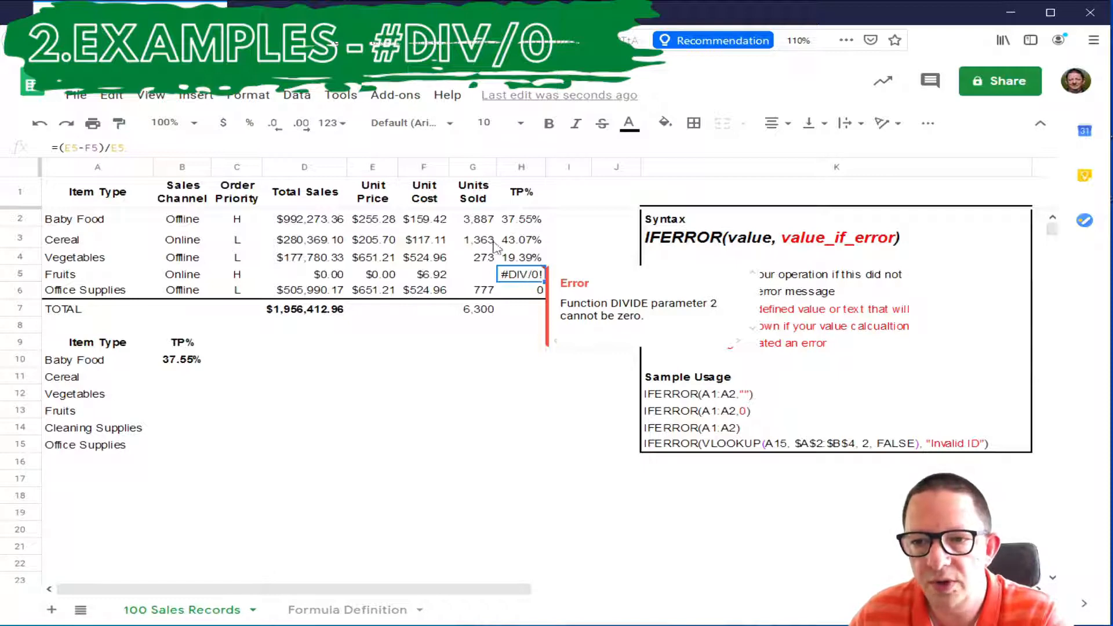
click(527, 225)
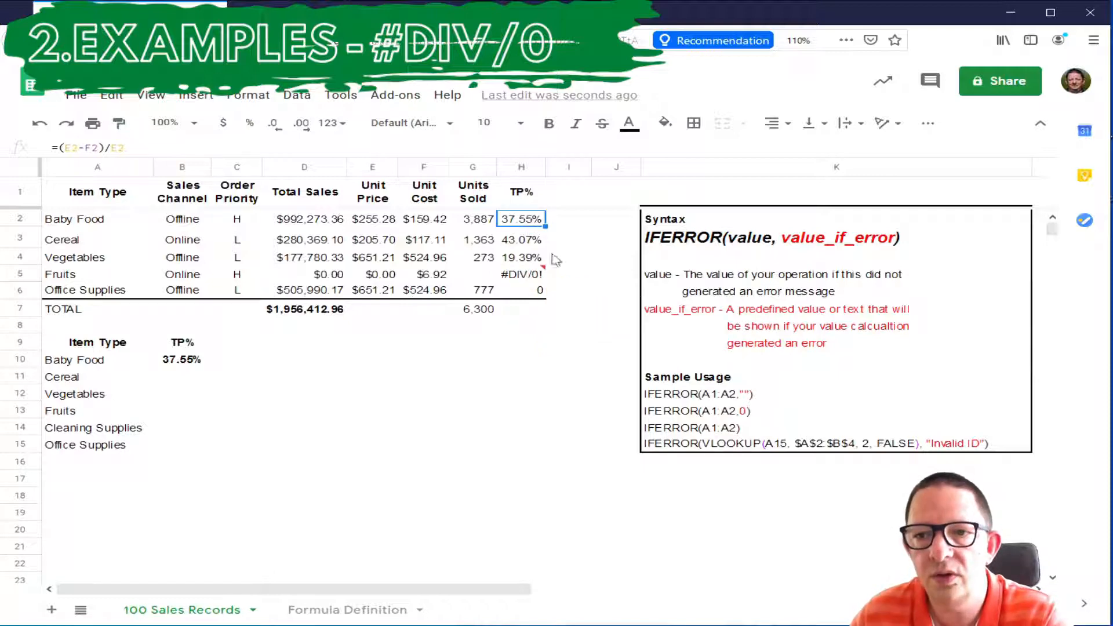
click(60, 147)
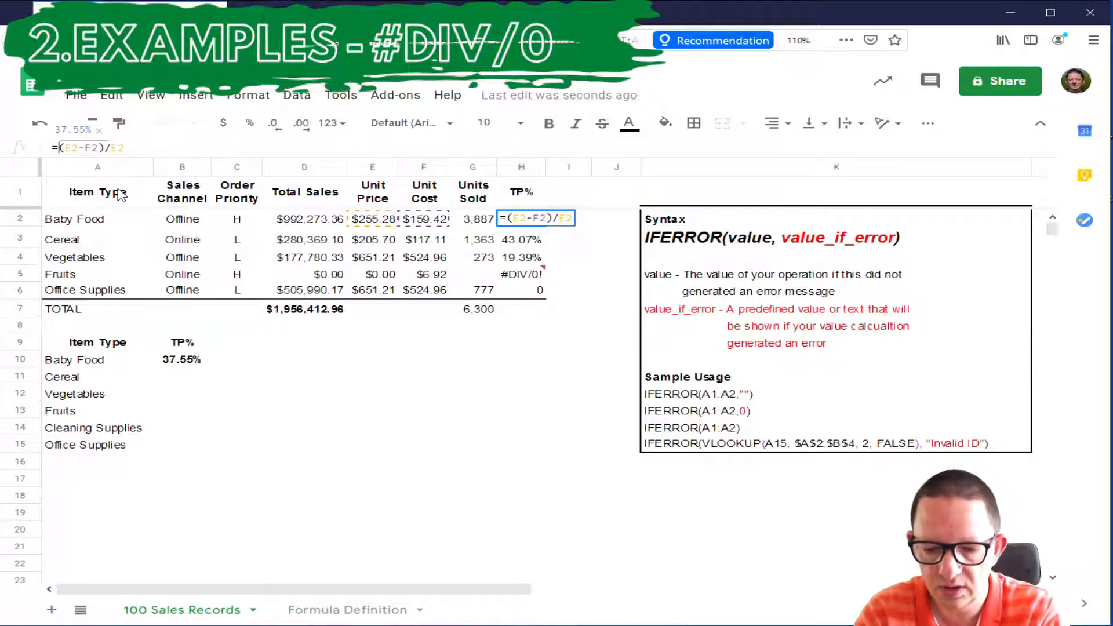
text(IFERROR()
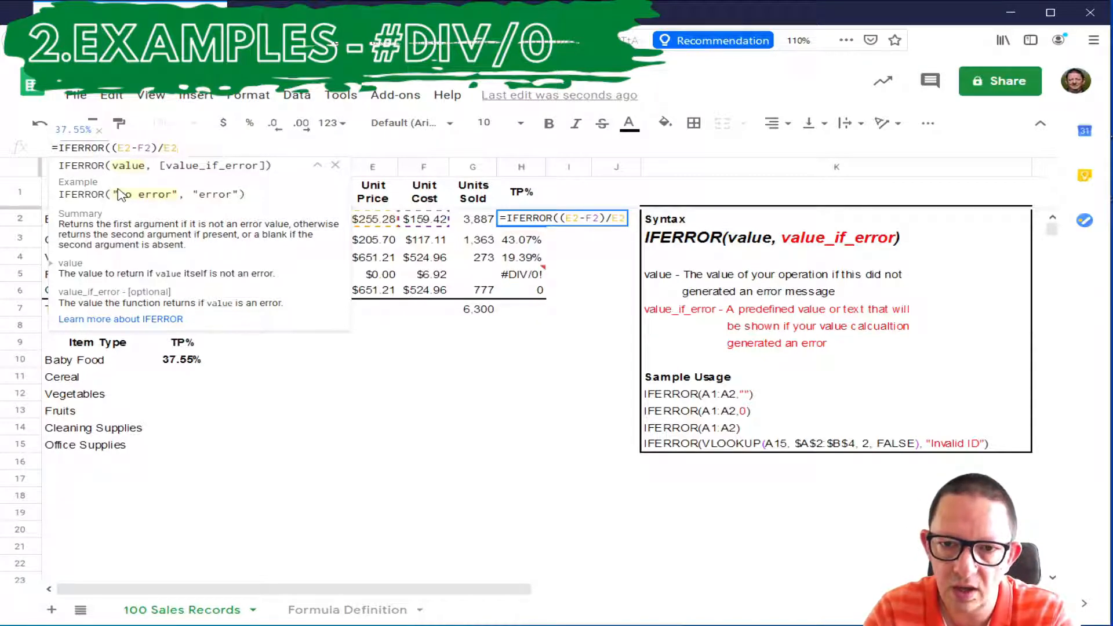
text(,)
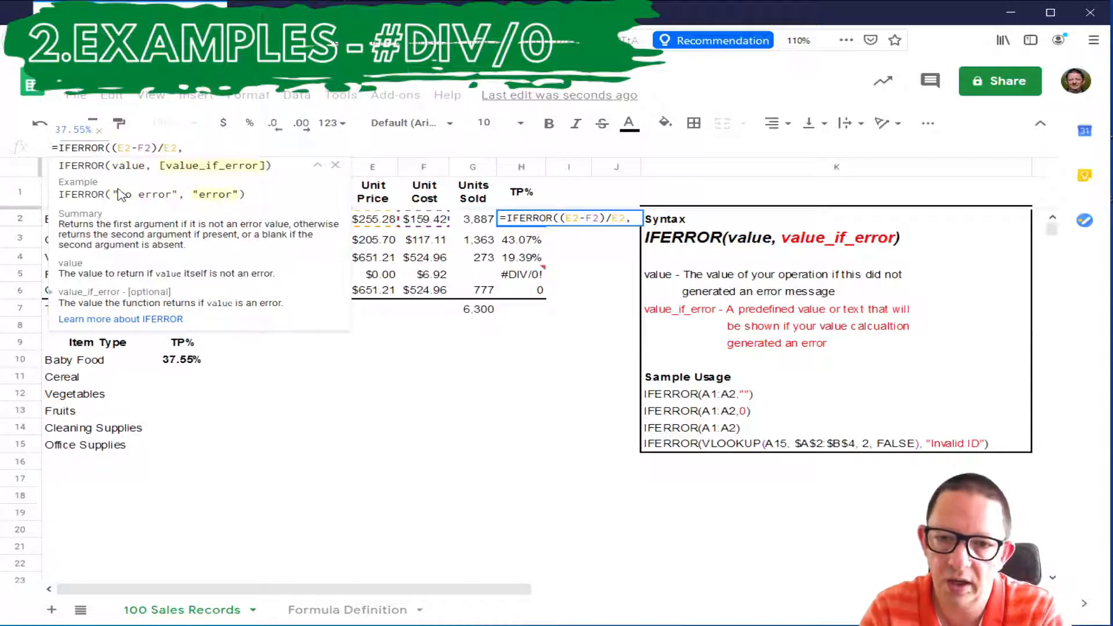
text(")
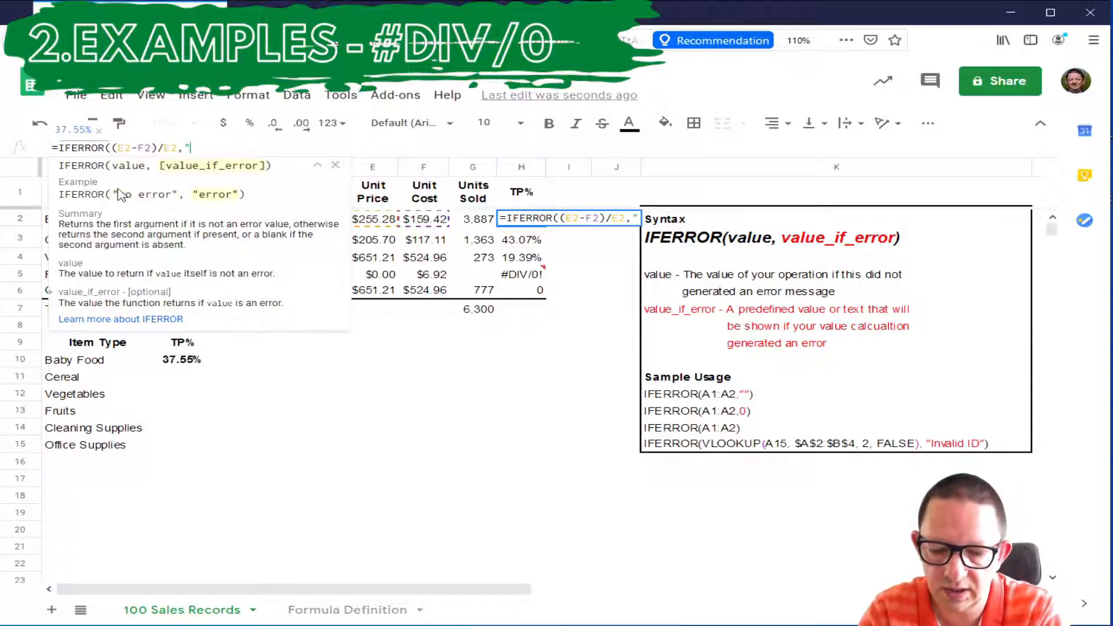
text(TP )
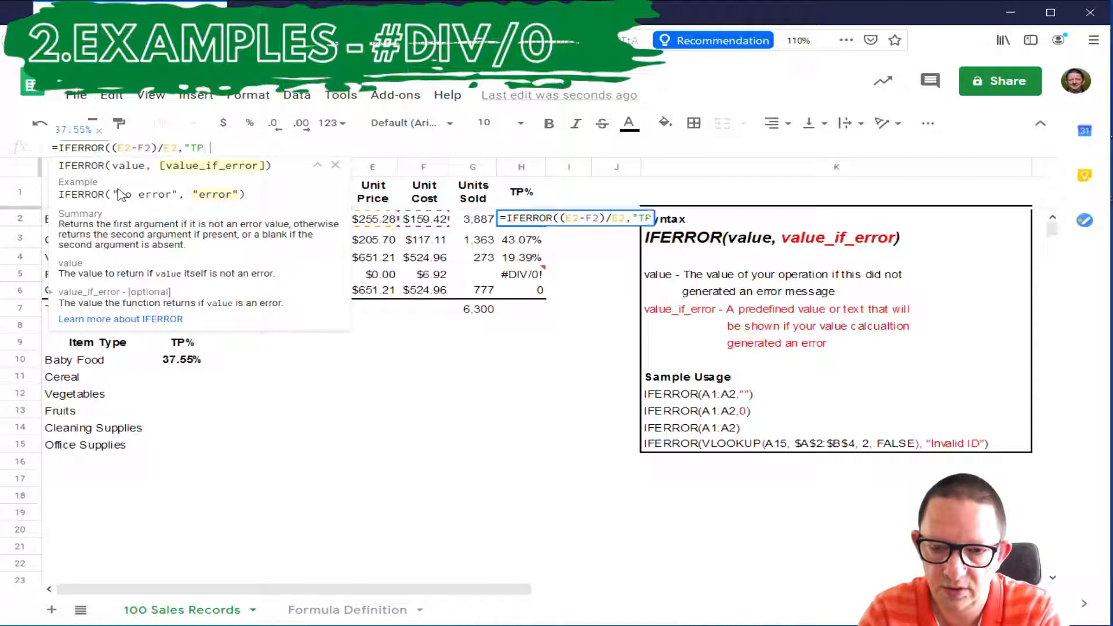
text(not Valid)
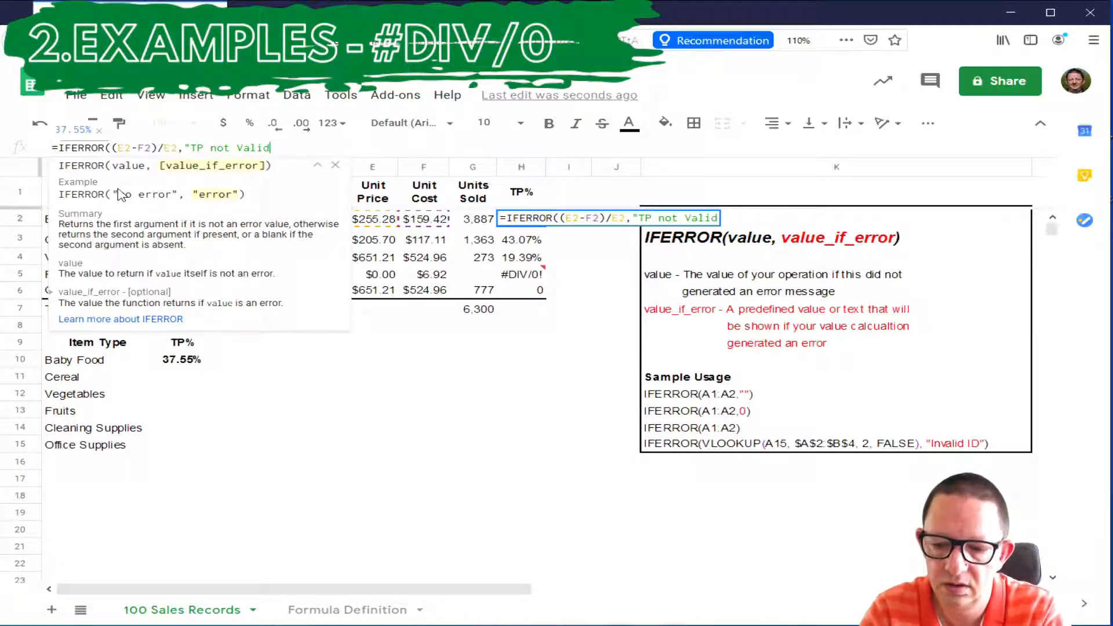
text(")
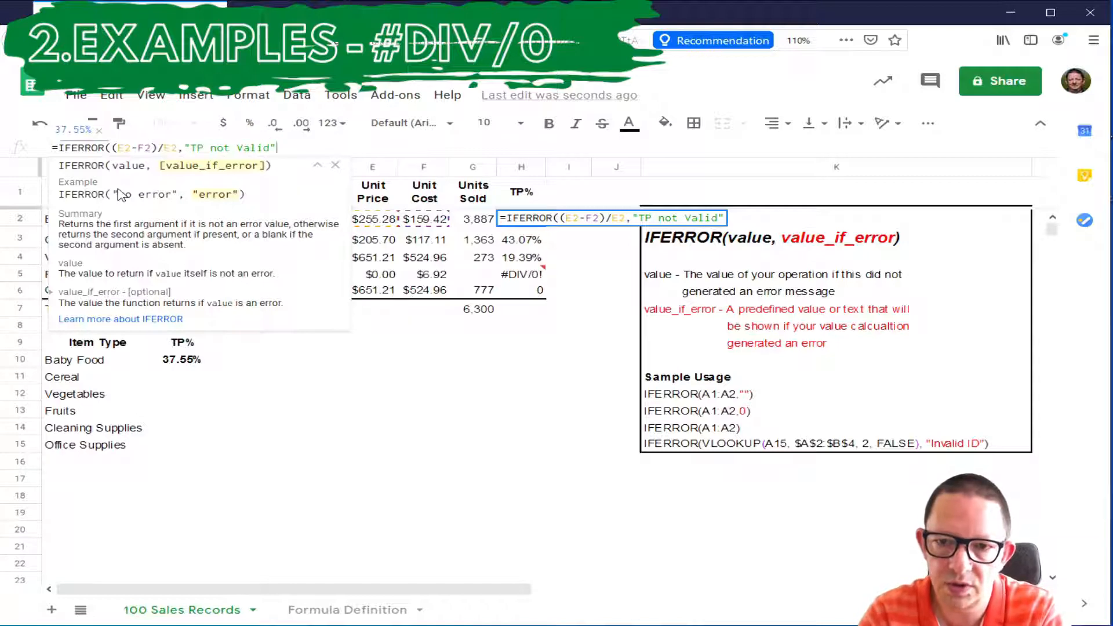
text())
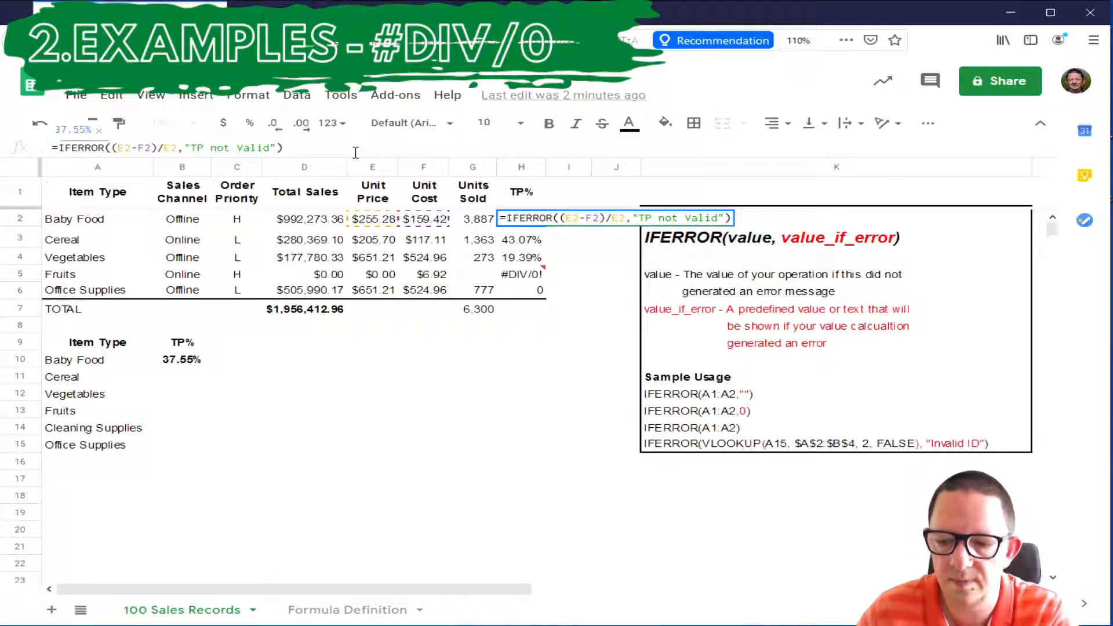
key(Return)
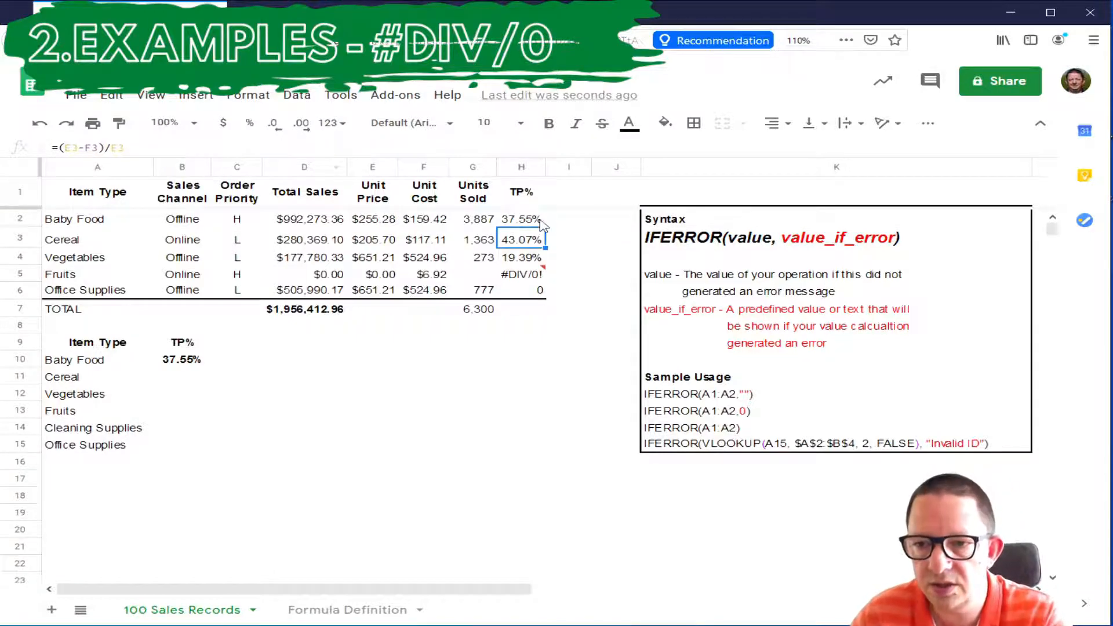
Step: Copy the IFERROR formula from H2 and paste only the formula over the TP% cells H3:H6
click(541, 224)
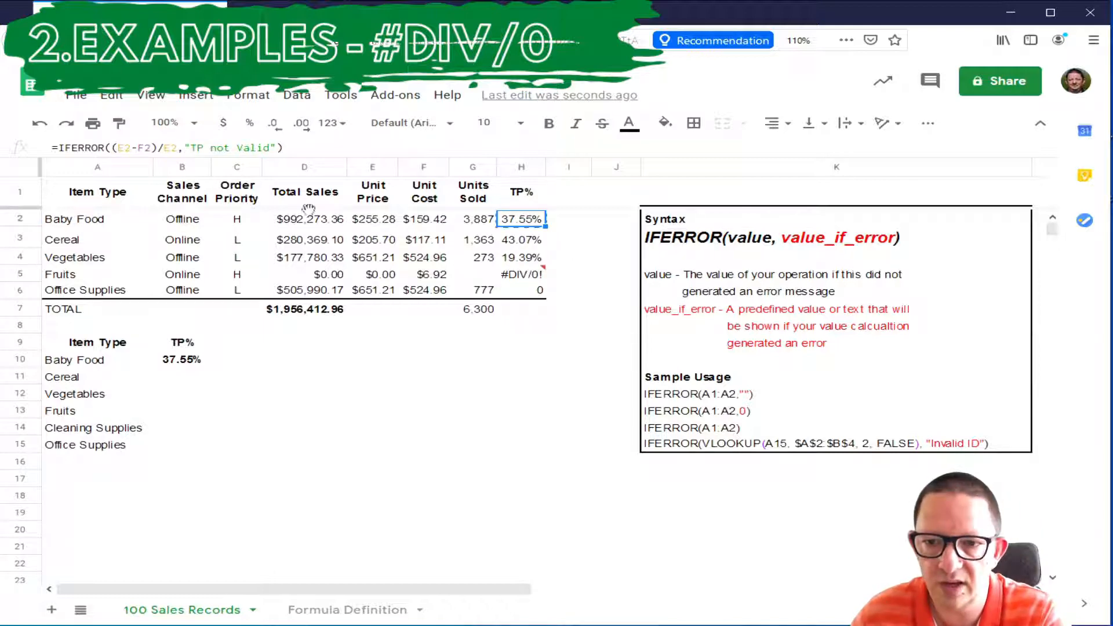
click(528, 241)
shift+click(525, 295)
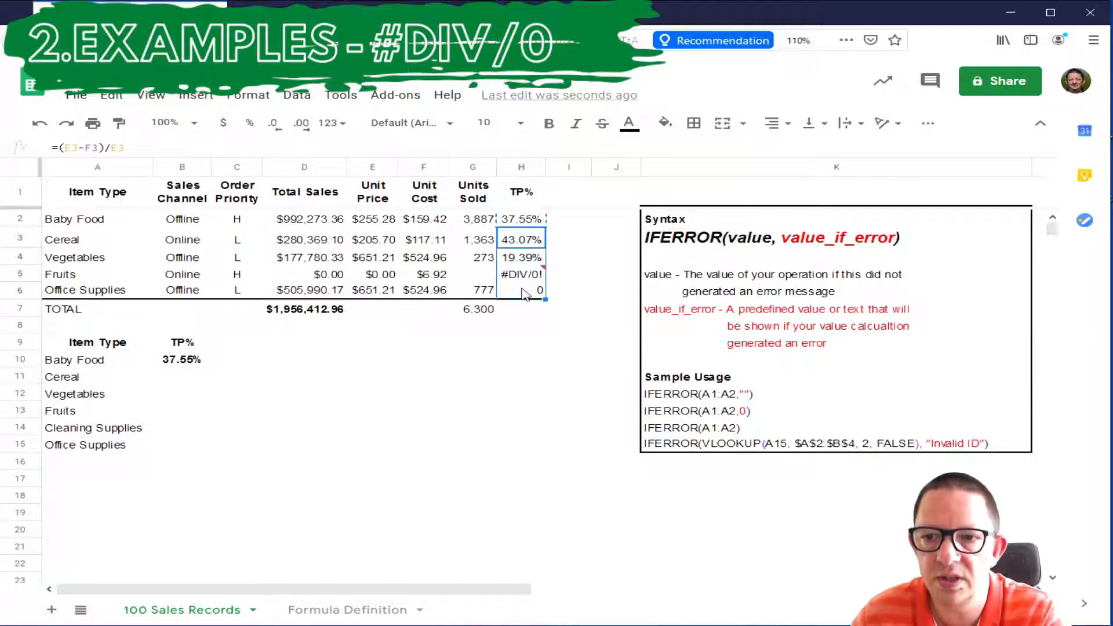
right_click(525, 295)
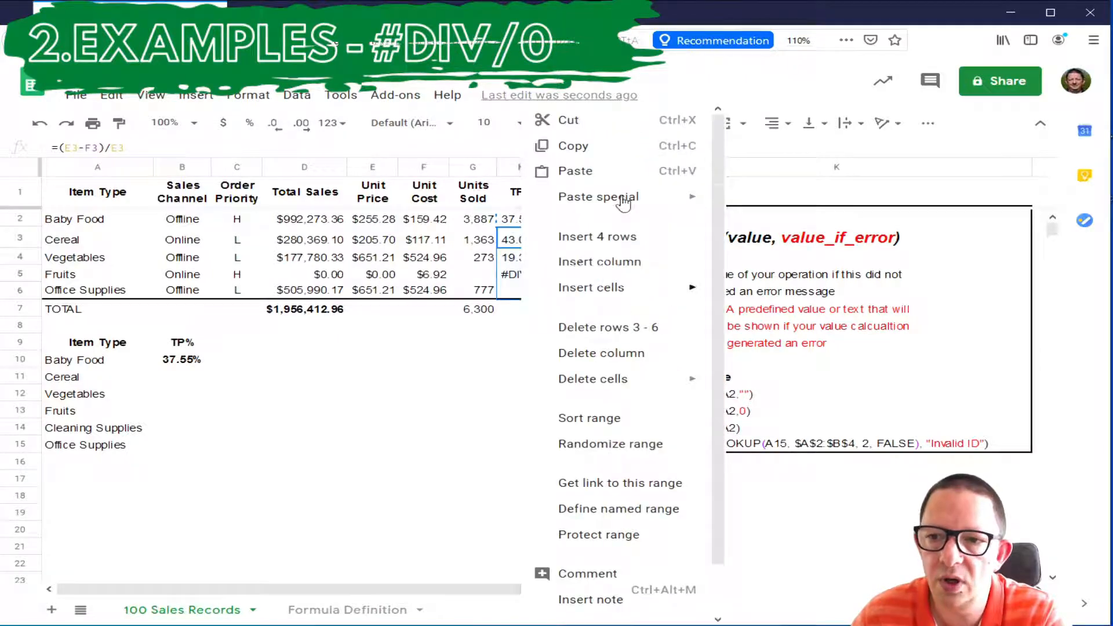
mouse_move(625, 200)
click(882, 319)
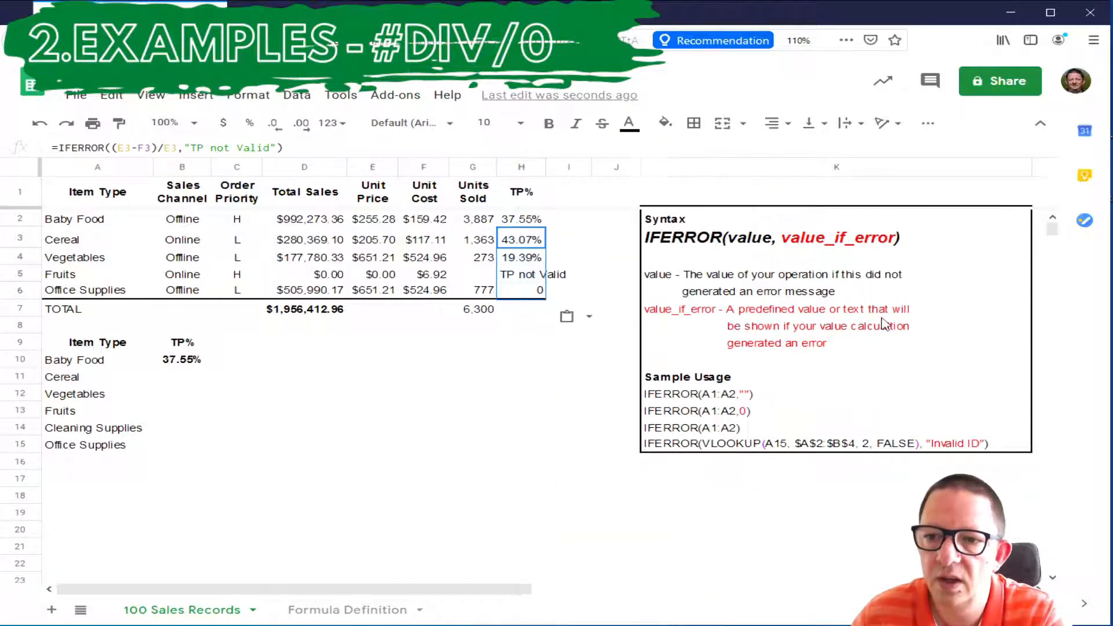
Step: Check the Fruits TP% formula in H5 and format the Office Supplies TP% in H6 as a percentage
click(532, 281)
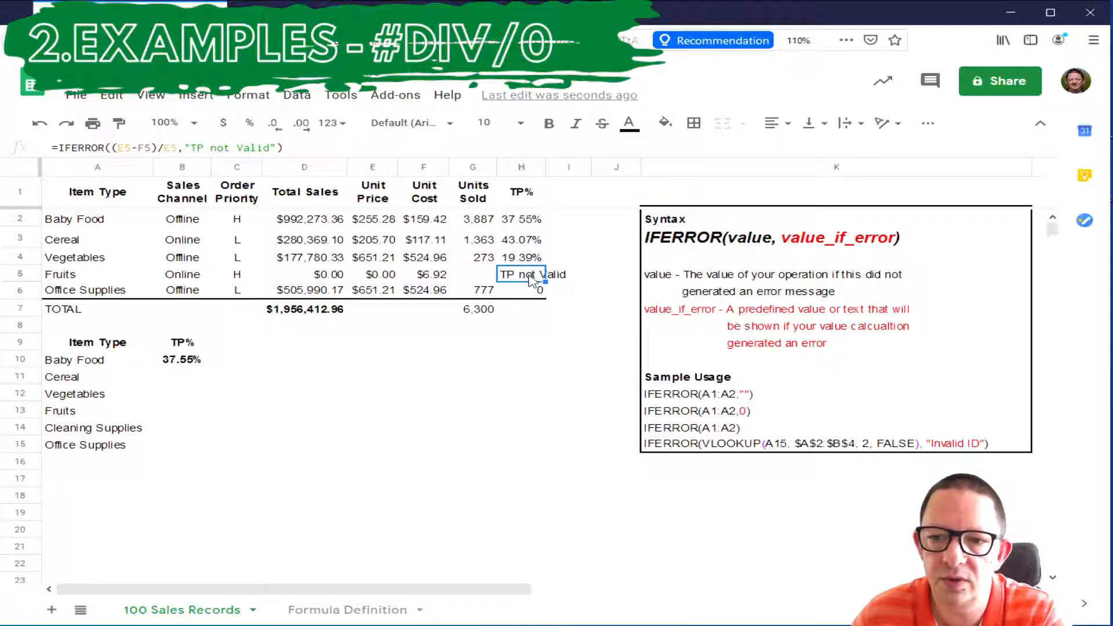
click(534, 292)
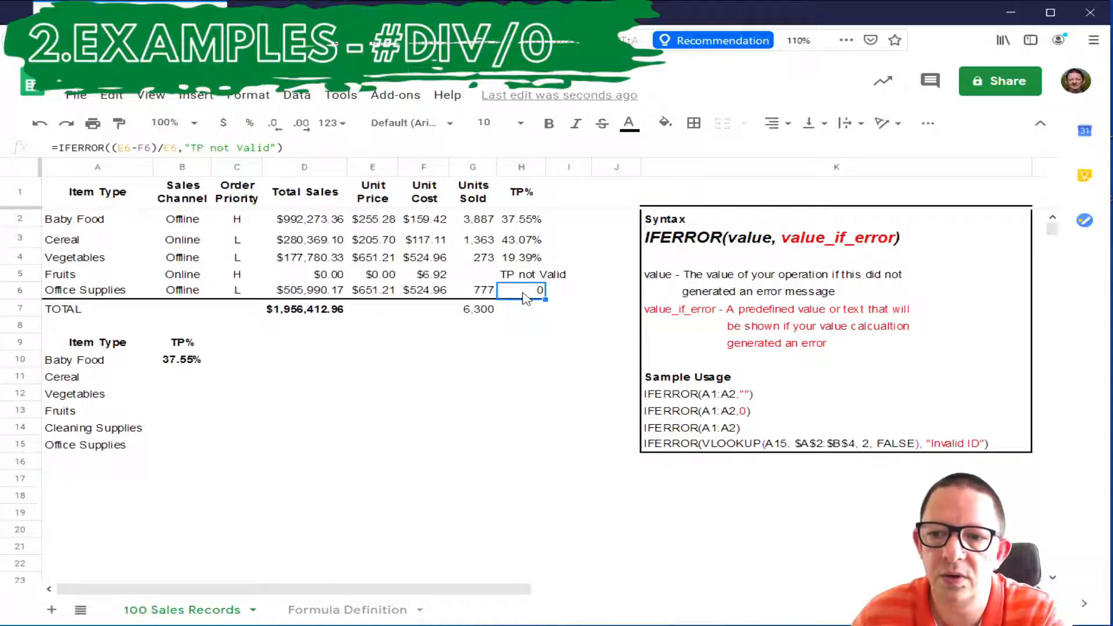
click(251, 127)
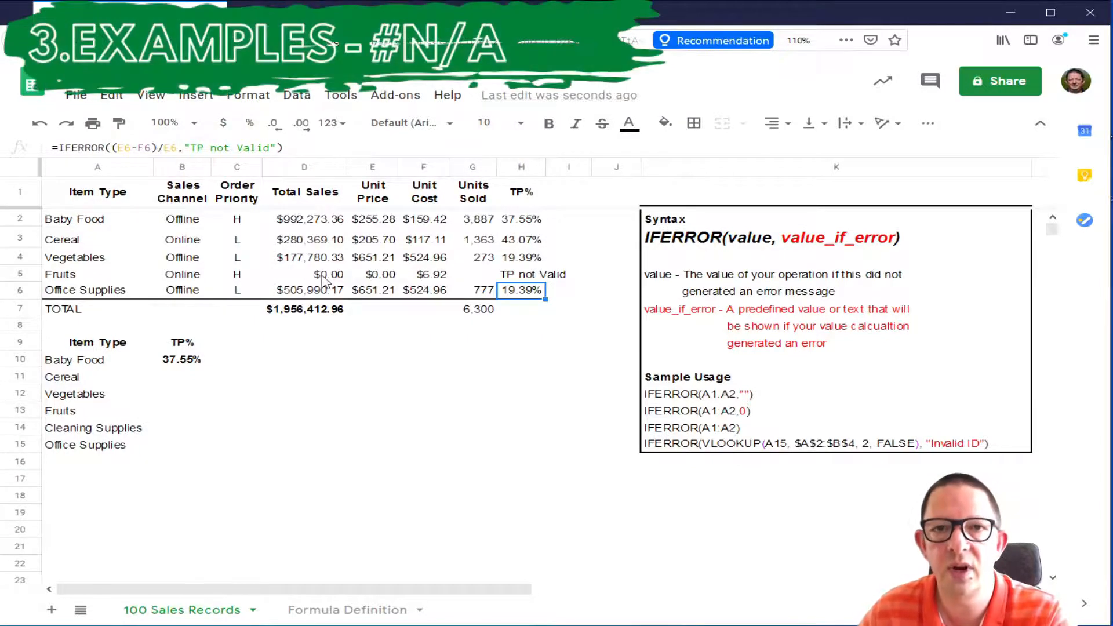
Step: Review the lower Item Type and TP% lookup table, including its item list and the VLOOKUP formula in B10
click(87, 345)
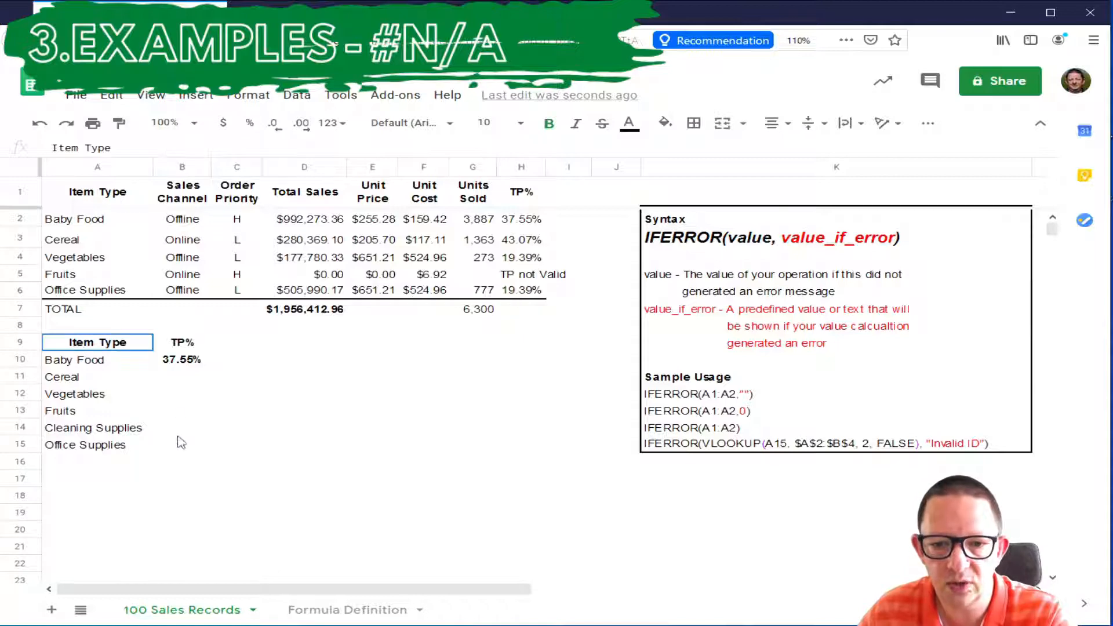
click(184, 346)
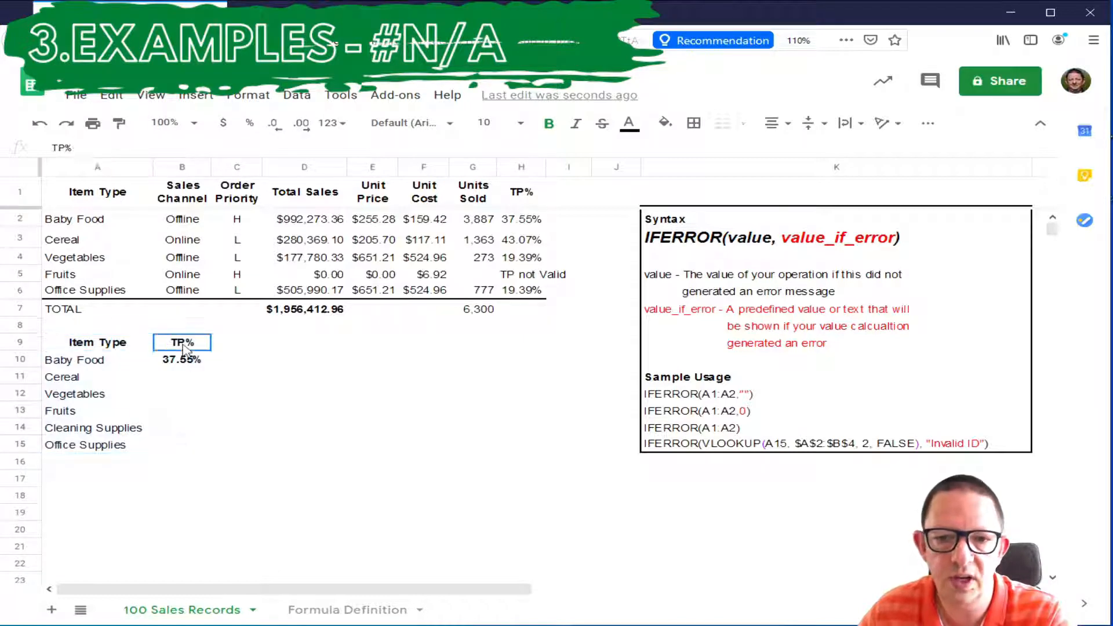
click(110, 362)
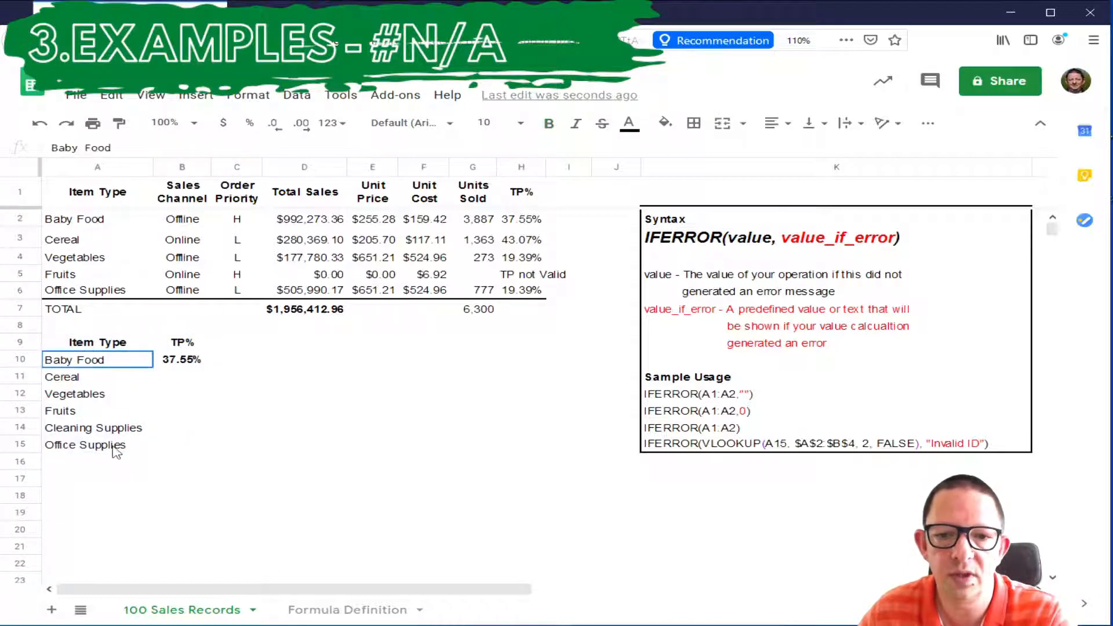
shift+click(116, 451)
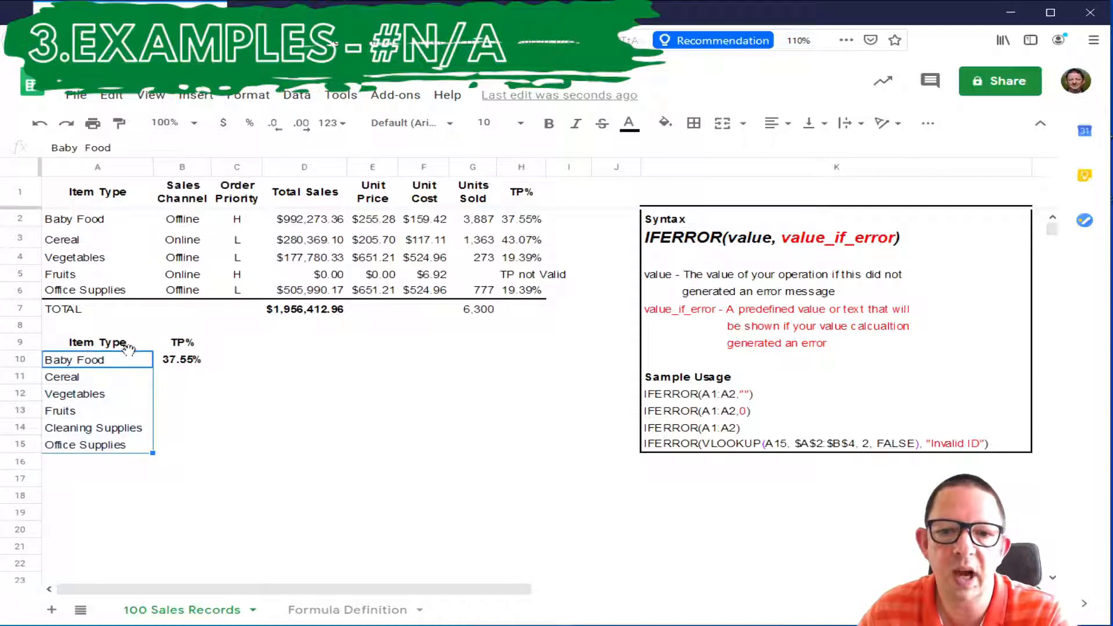
click(240, 428)
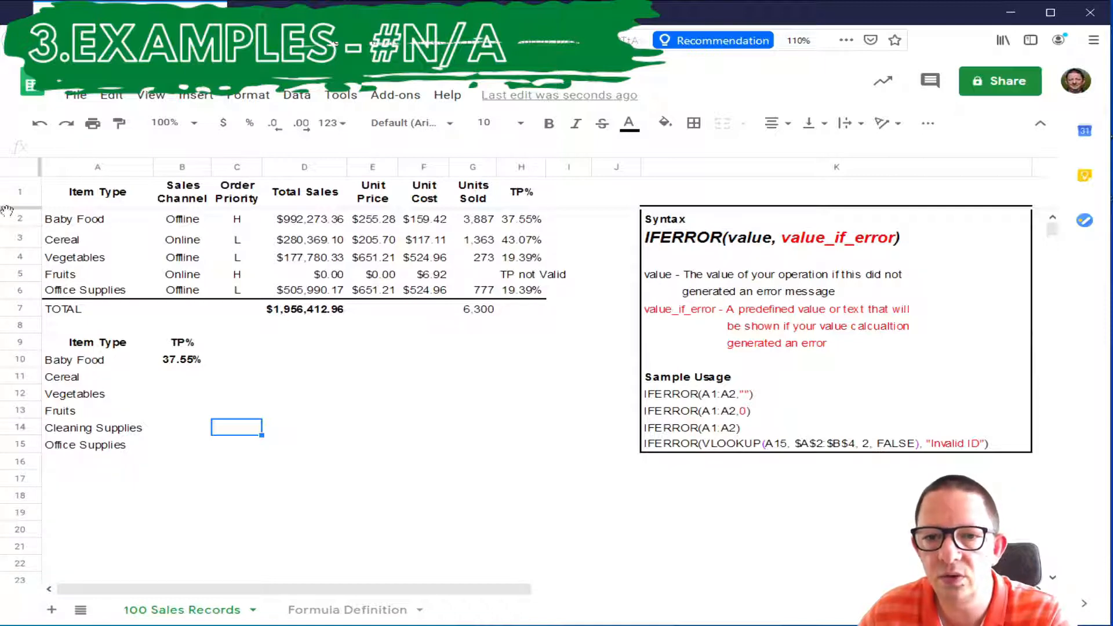
click(182, 363)
double_click(180, 360)
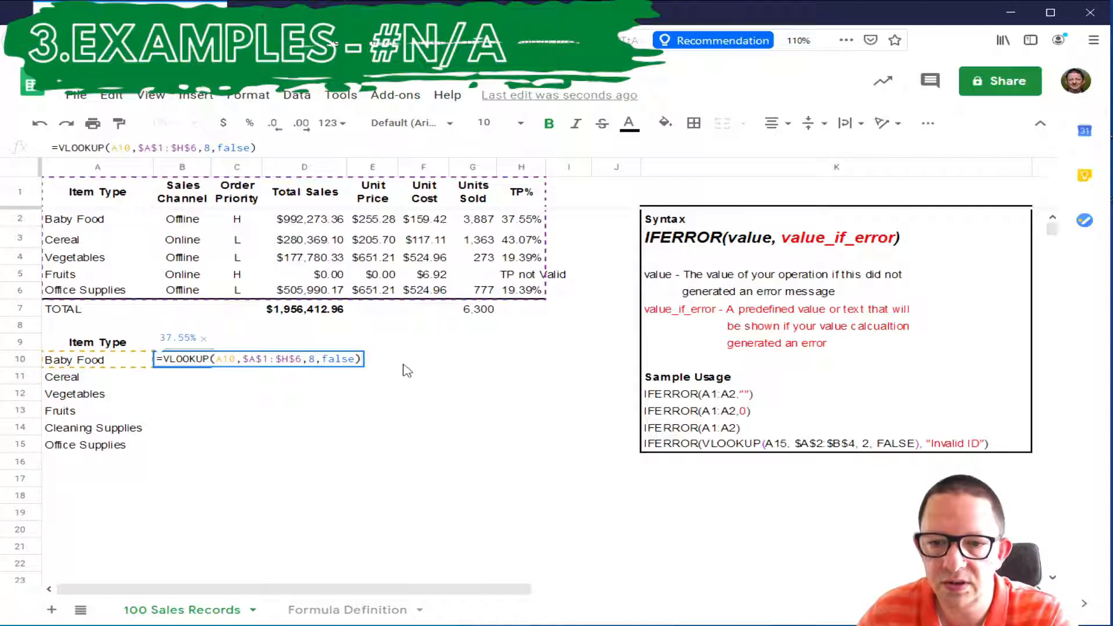
key(Return)
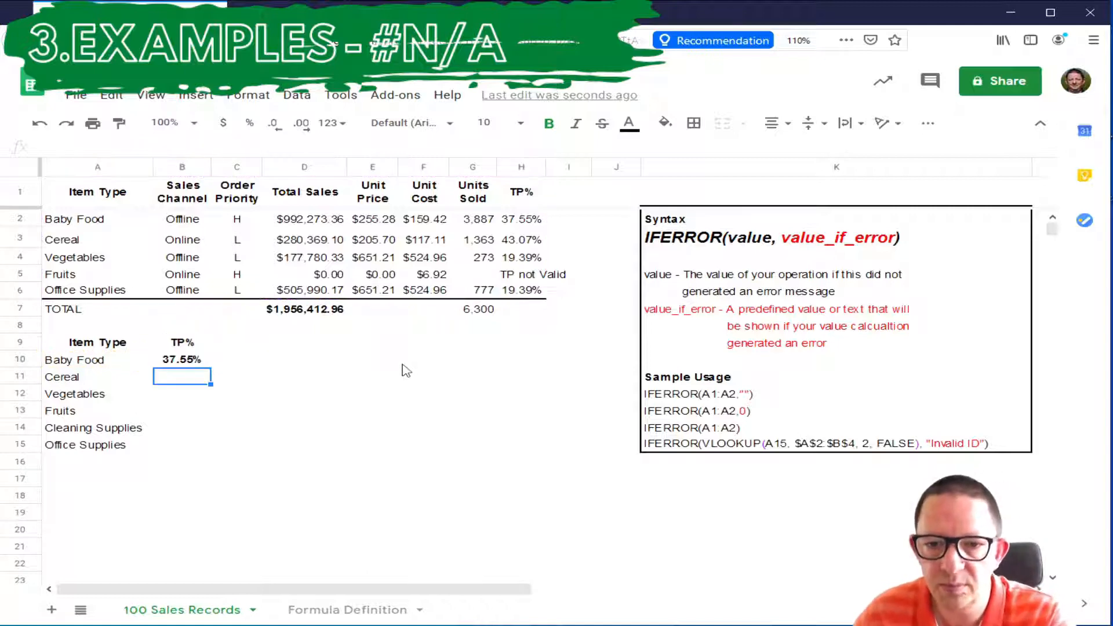
Step: Copy the Baby Food VLOOKUP formula from B10 to the Cereal TP% cell B11 and check its references
click(93, 364)
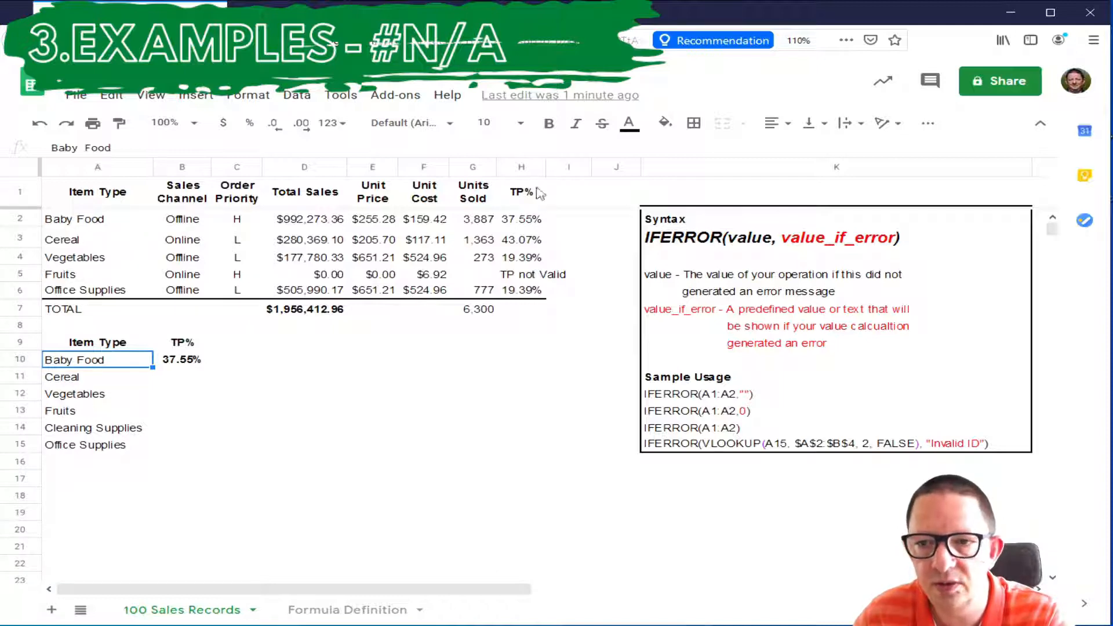
click(178, 362)
key(ctrl+c)
click(182, 382)
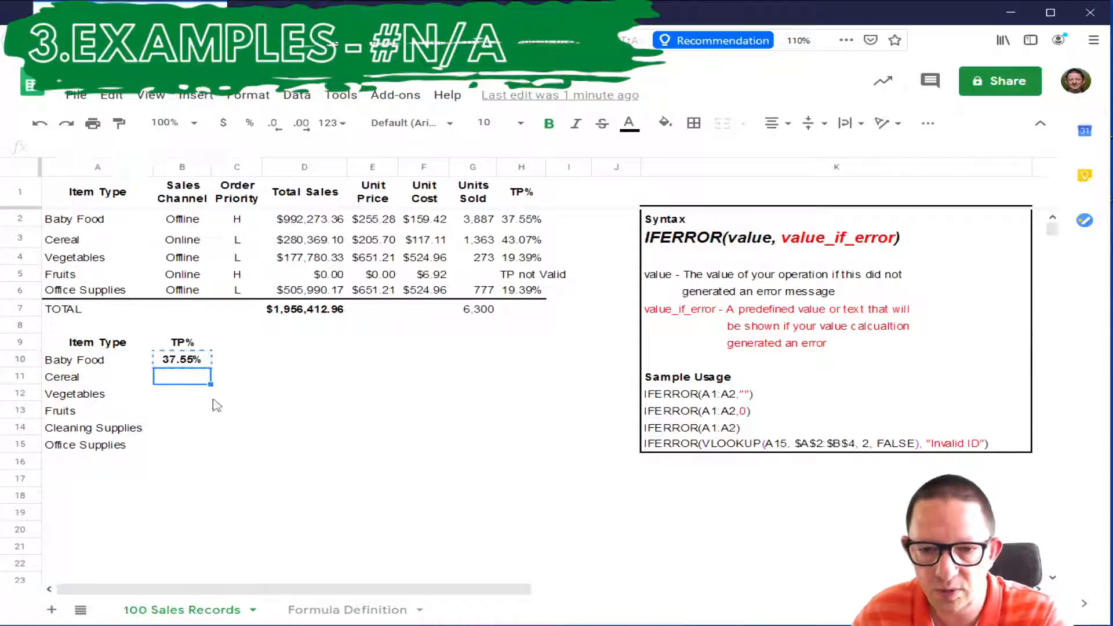
key(ctrl+v)
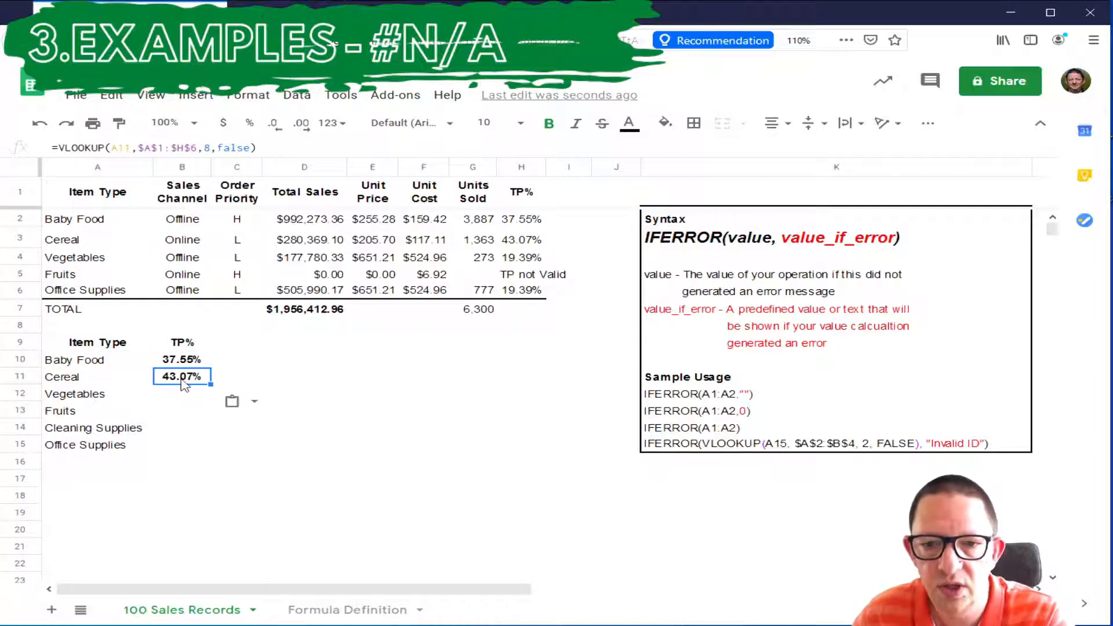
double_click(184, 385)
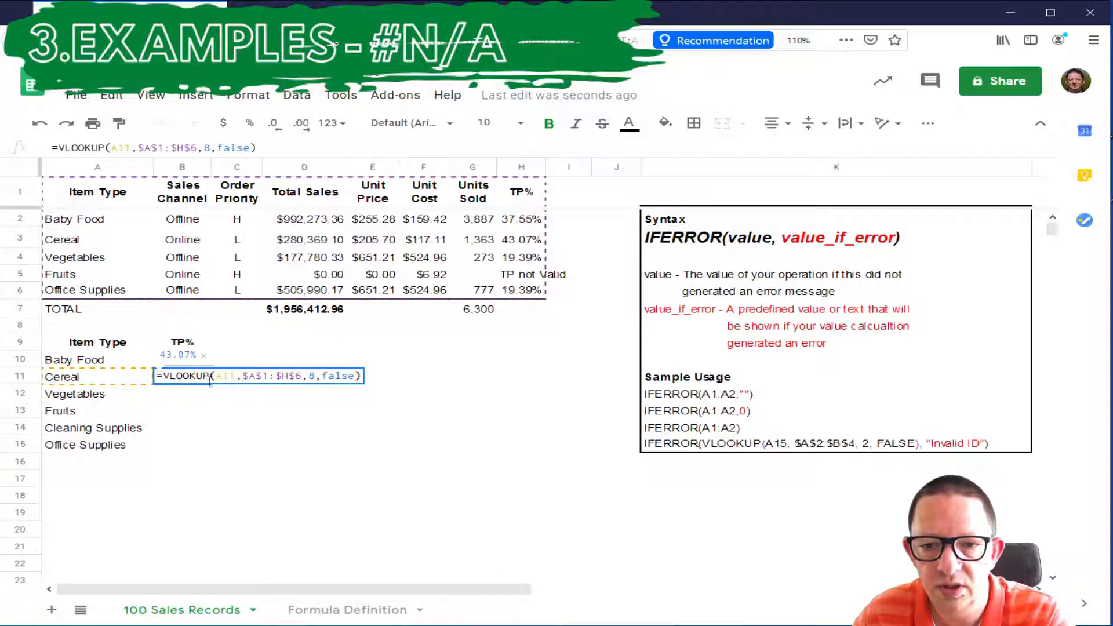
click(258, 428)
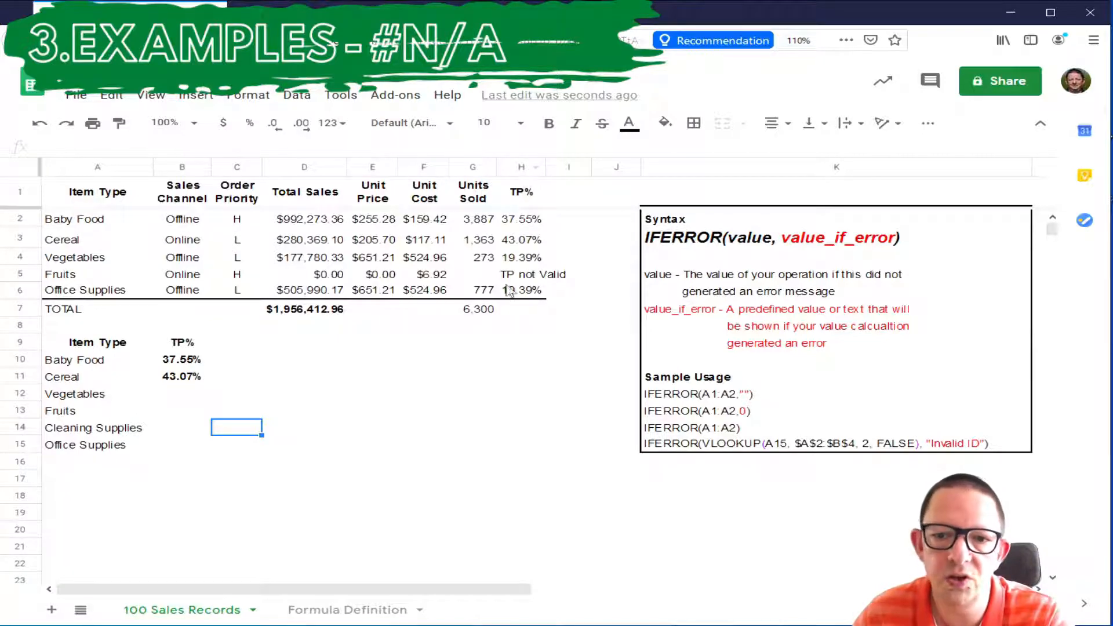
Step: Fill the VLOOKUP formula from B11 down through the Office Supplies TP% cell B15
click(176, 378)
drag(210, 384, 202, 450)
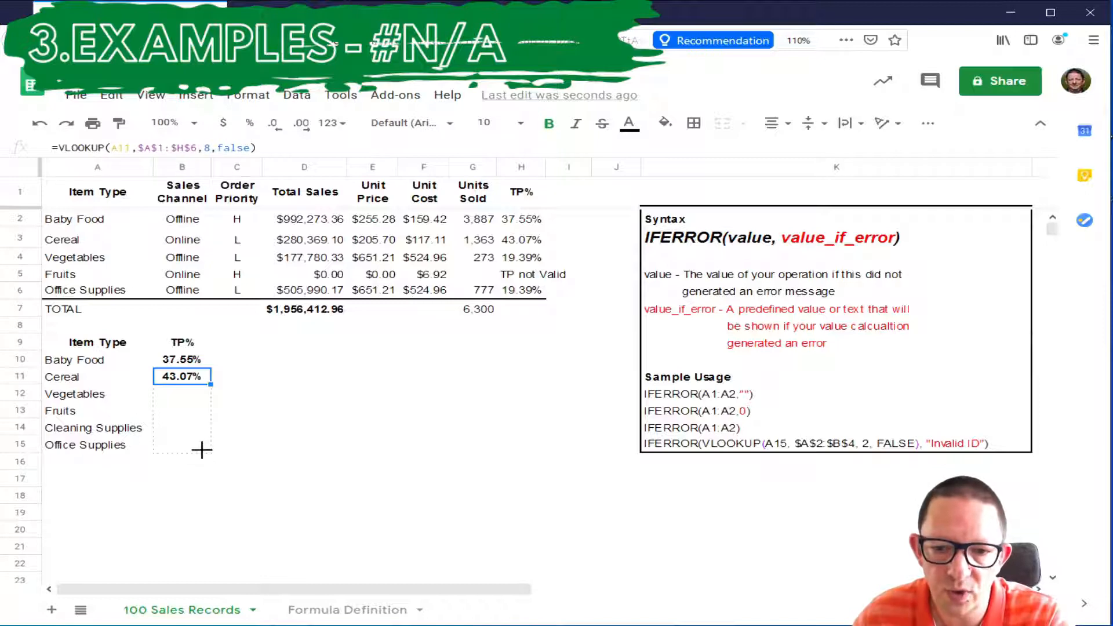
click(262, 419)
Step: Compare the Fruits TP% lookup with its source row, and examine the Cleaning Supplies #N/A error and formula in B14
click(92, 422)
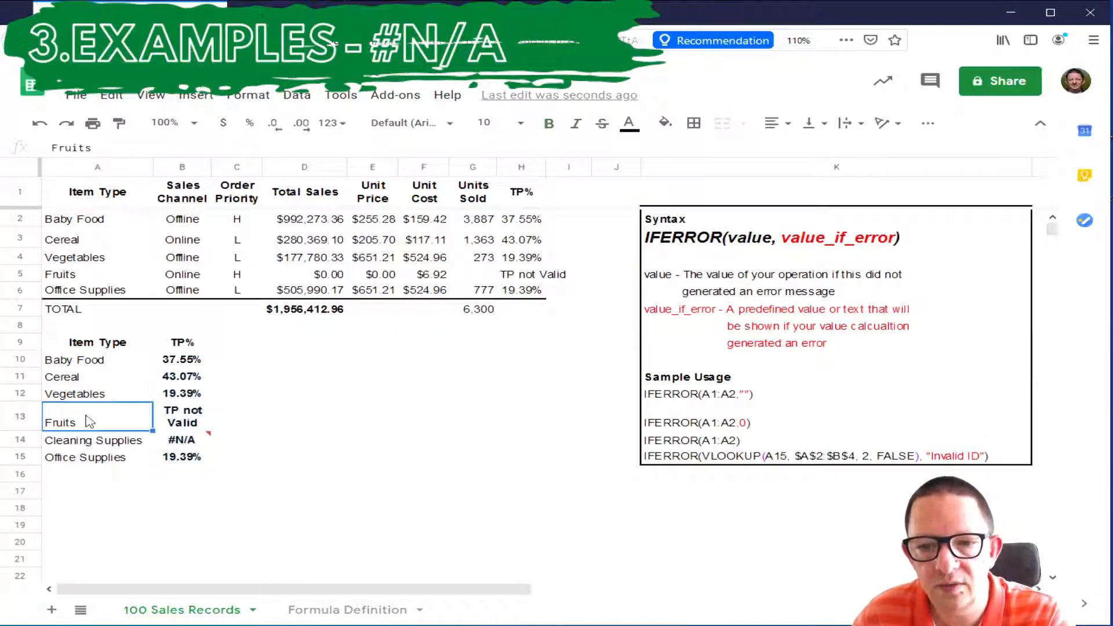
click(11, 275)
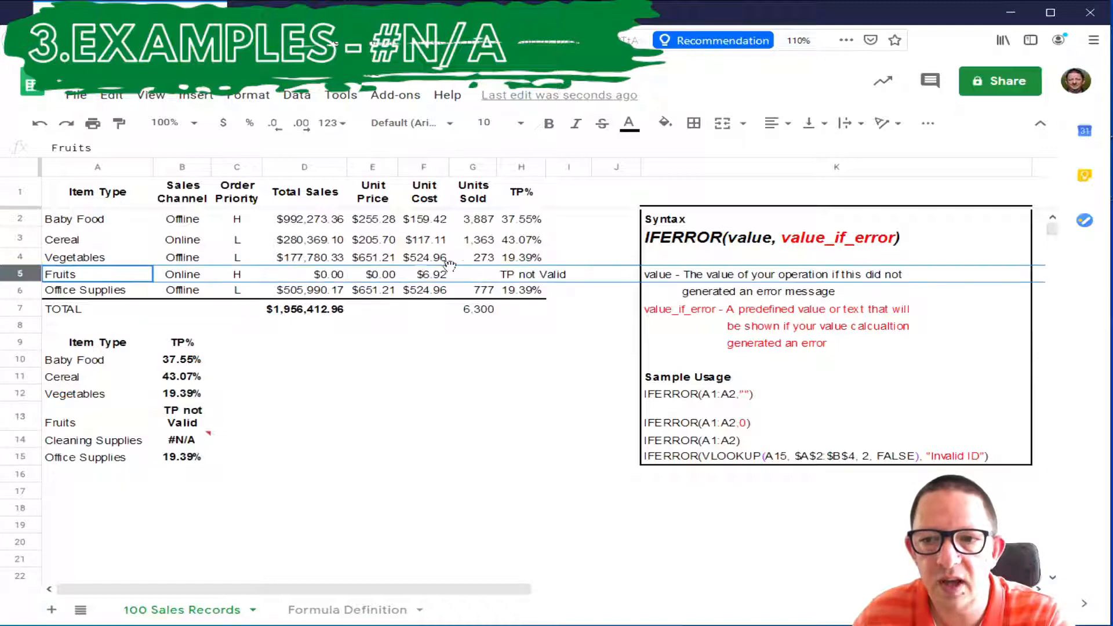
click(511, 275)
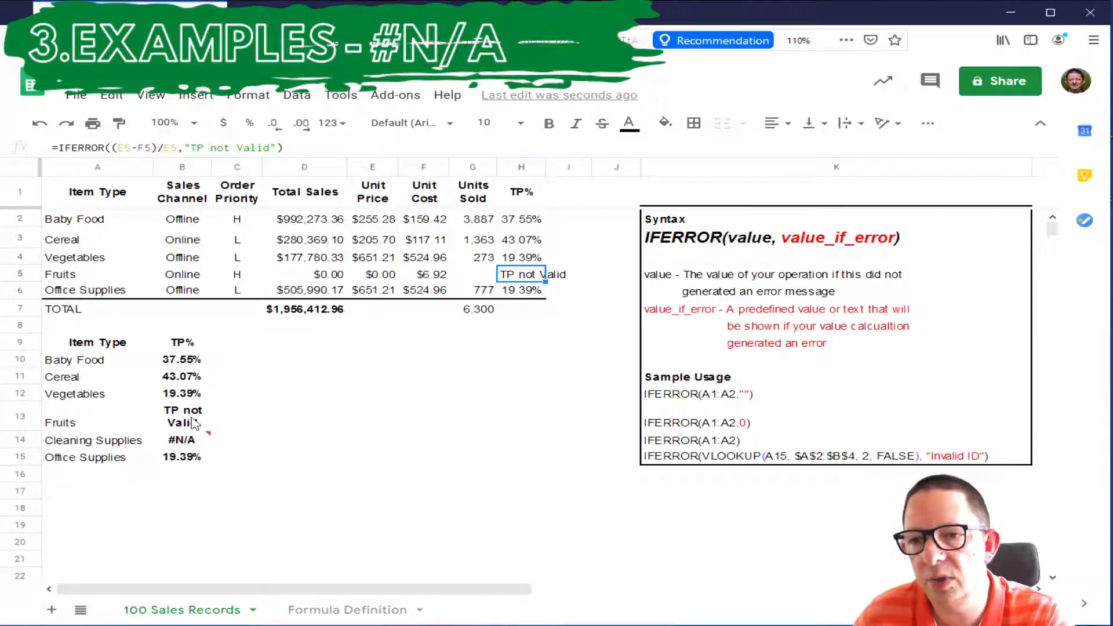
click(258, 442)
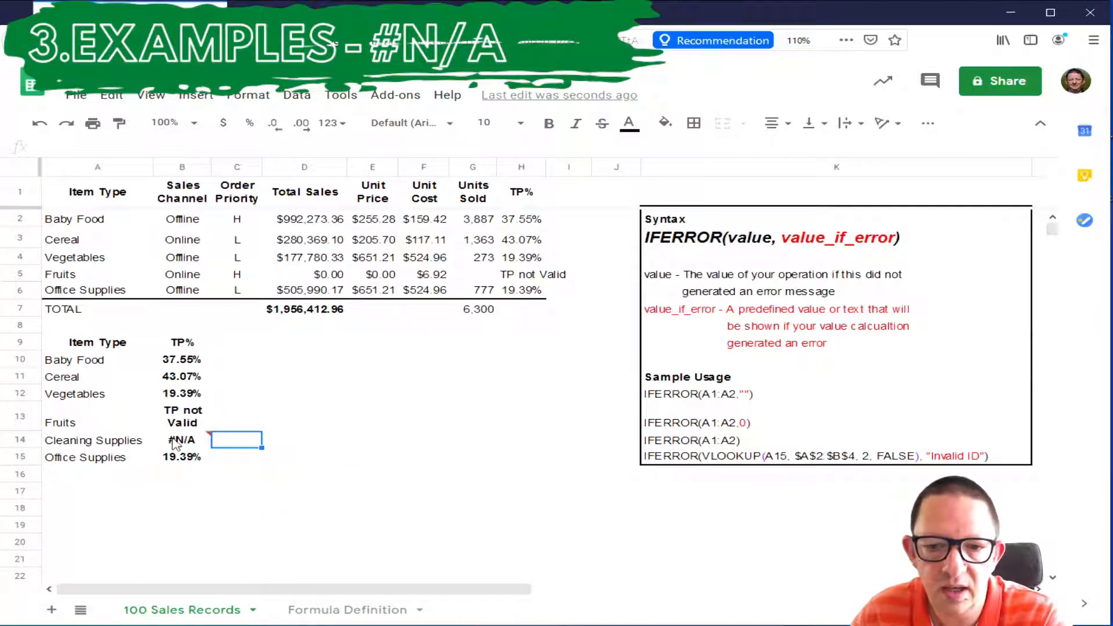
mouse_move(176, 443)
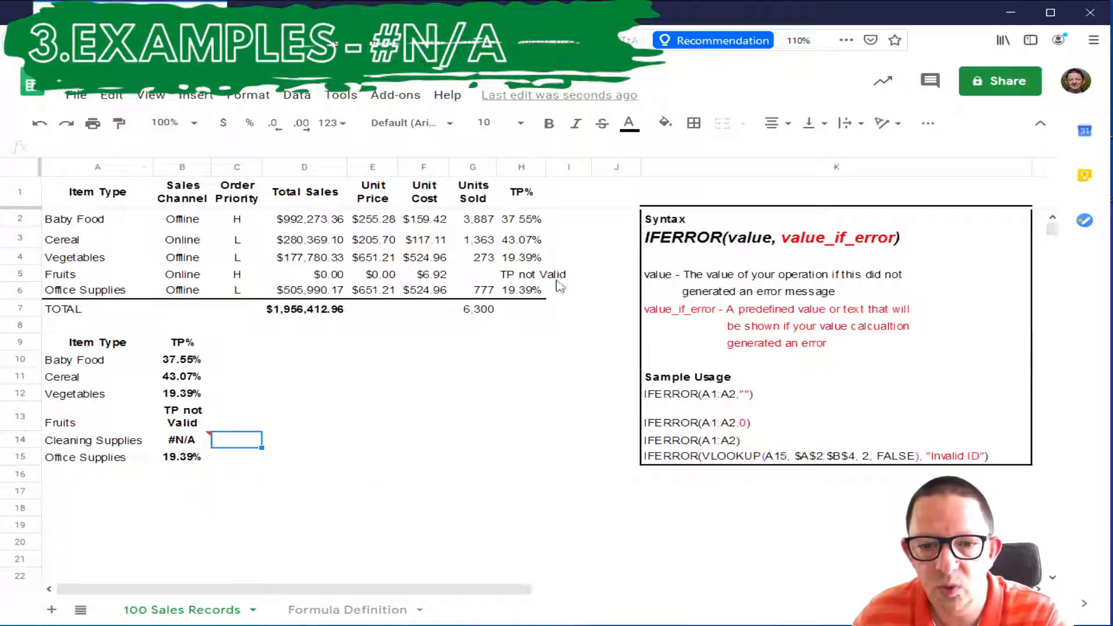
click(64, 447)
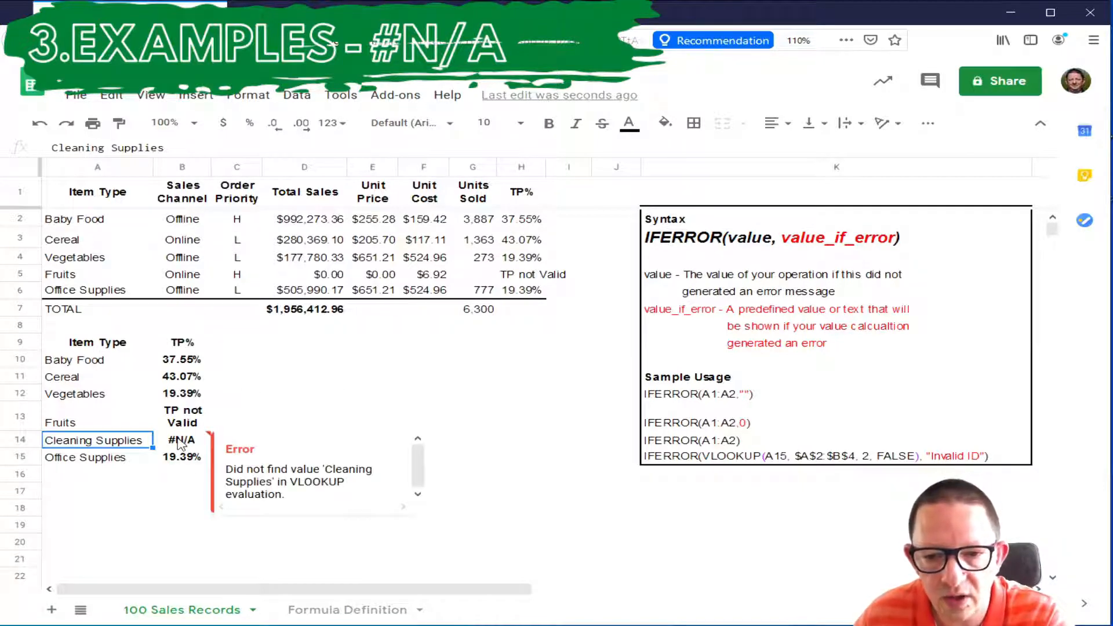
click(181, 444)
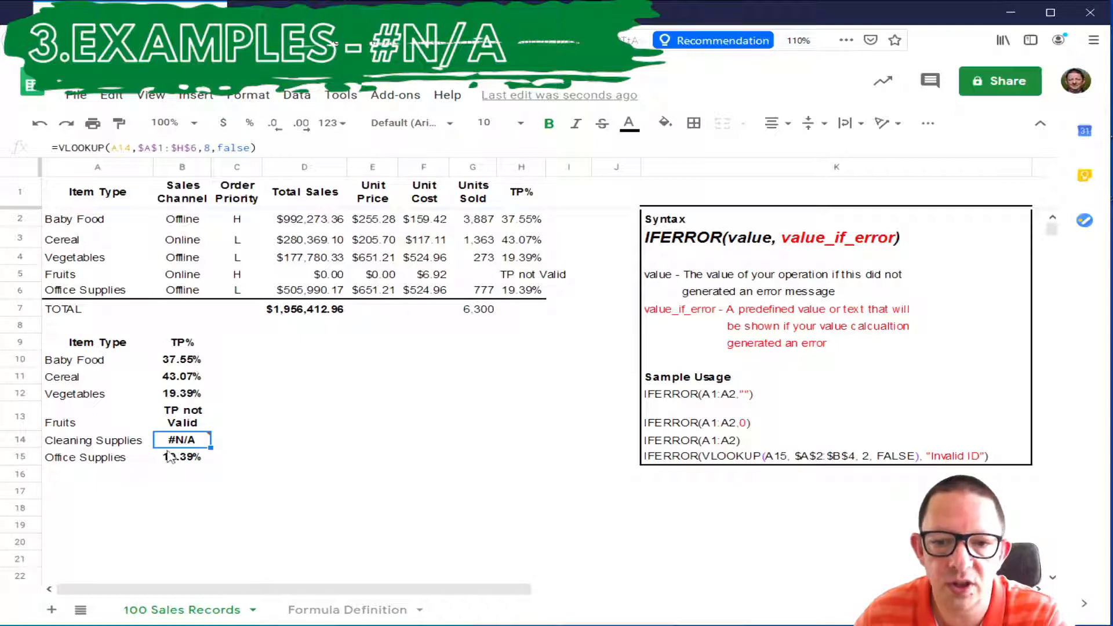
mouse_move(174, 447)
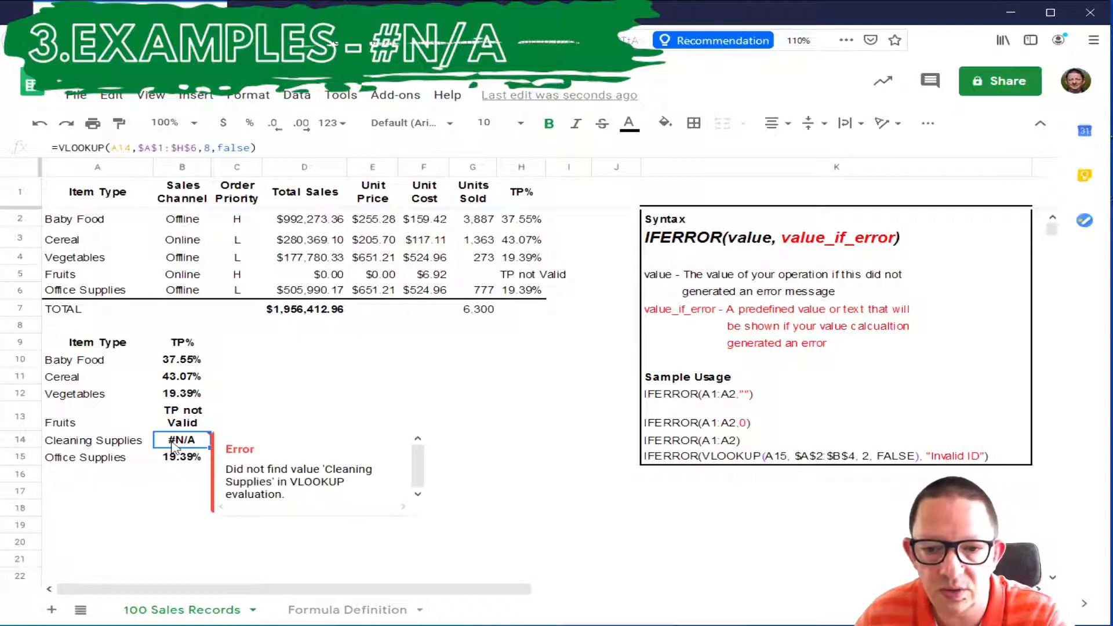
Step: Wrap the Baby Food VLOOKUP in B10 with IFERROR, making it =IFERROR(VLOOKUP(A10,$A$1:$H$6,8,false),"NO Sales")
click(184, 363)
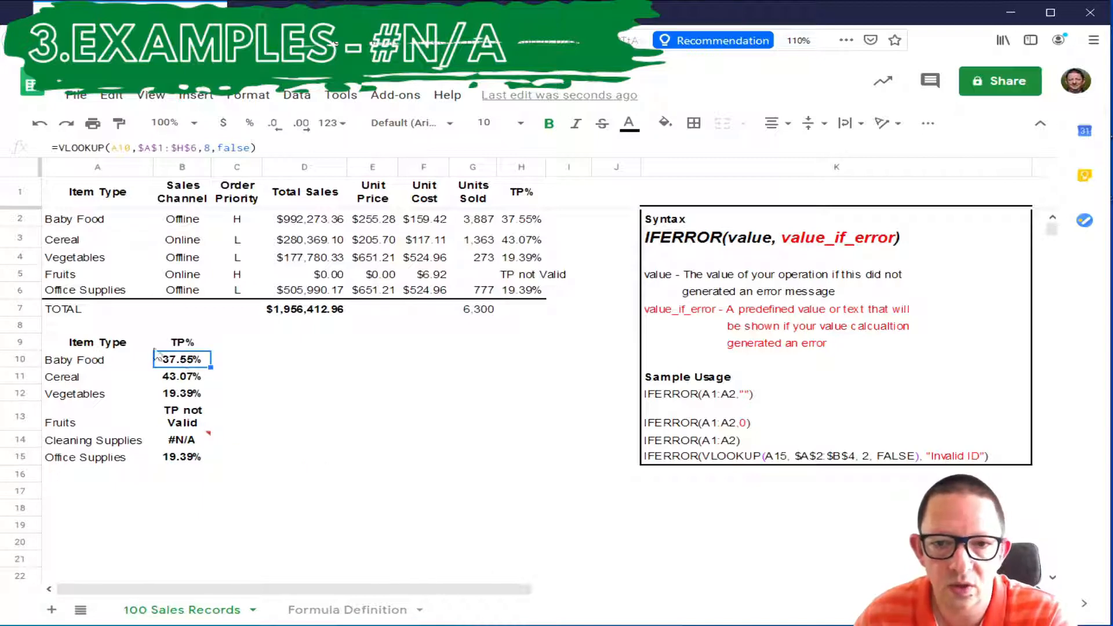
click(62, 146)
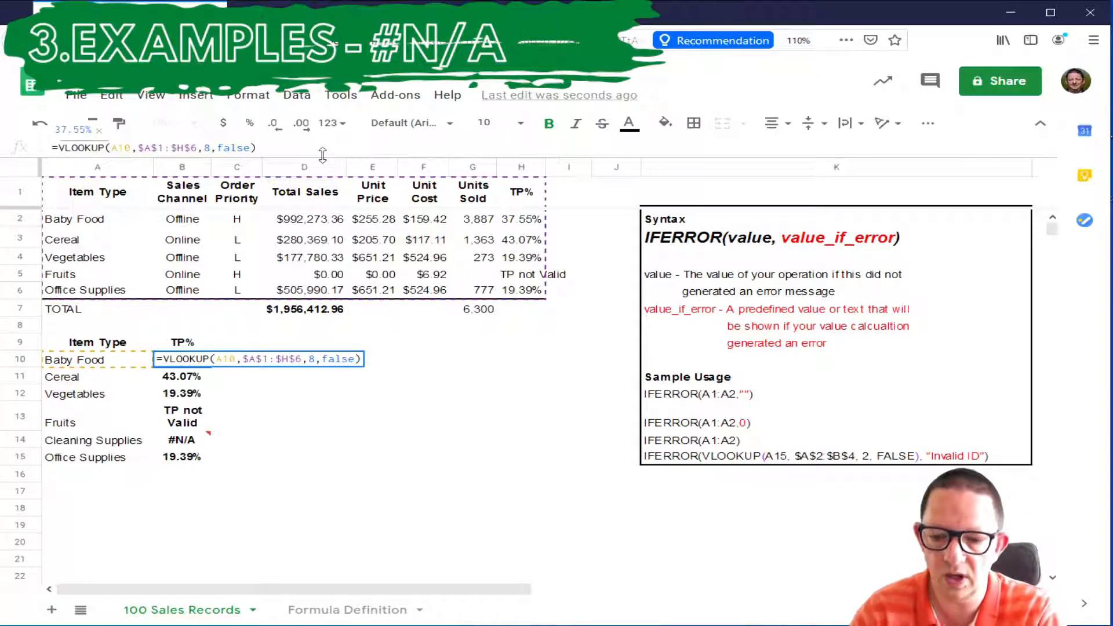
text(IFERROR)
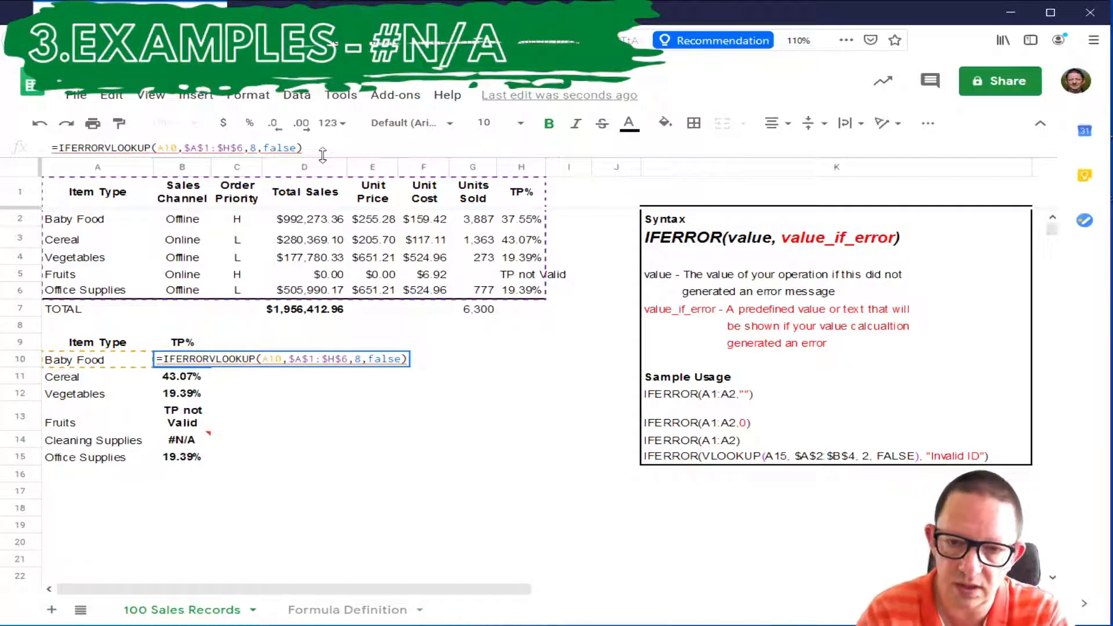
text(()
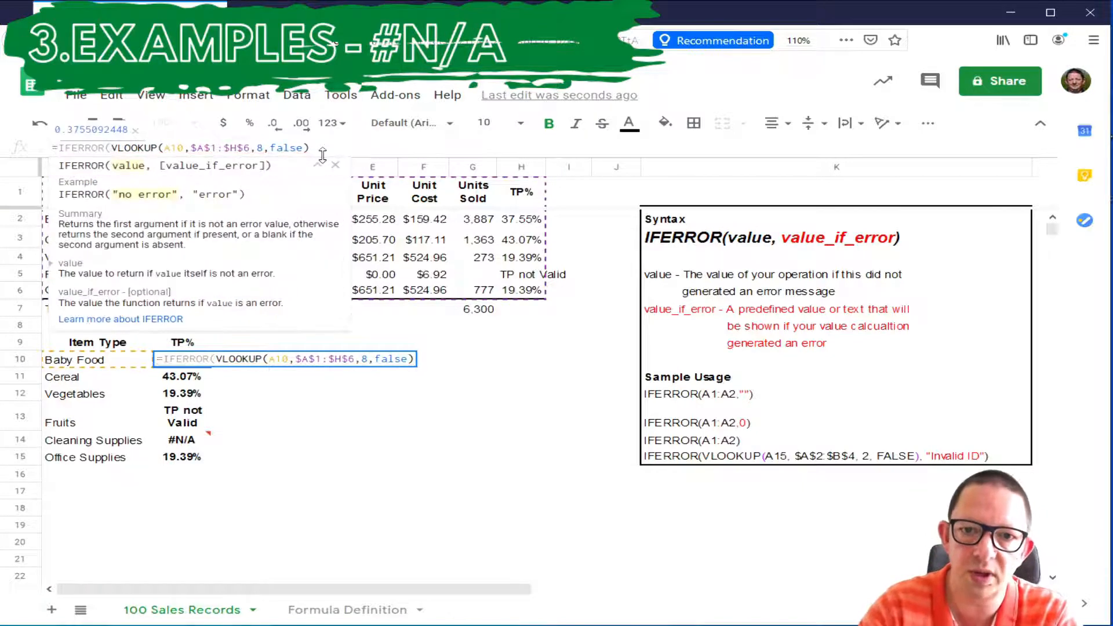
click(324, 148)
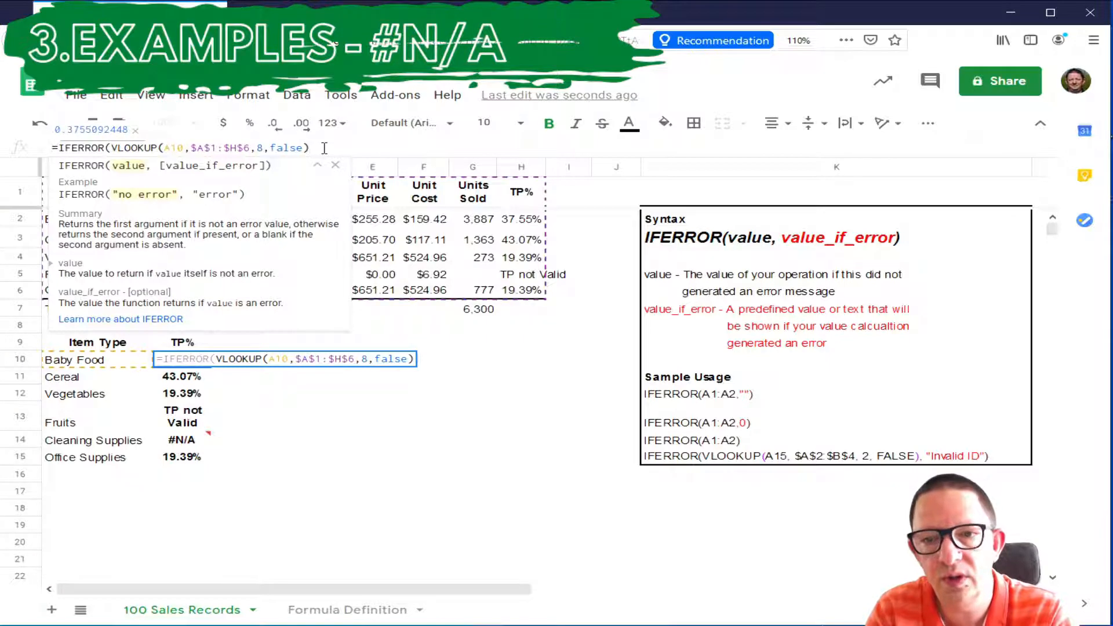
text(,)
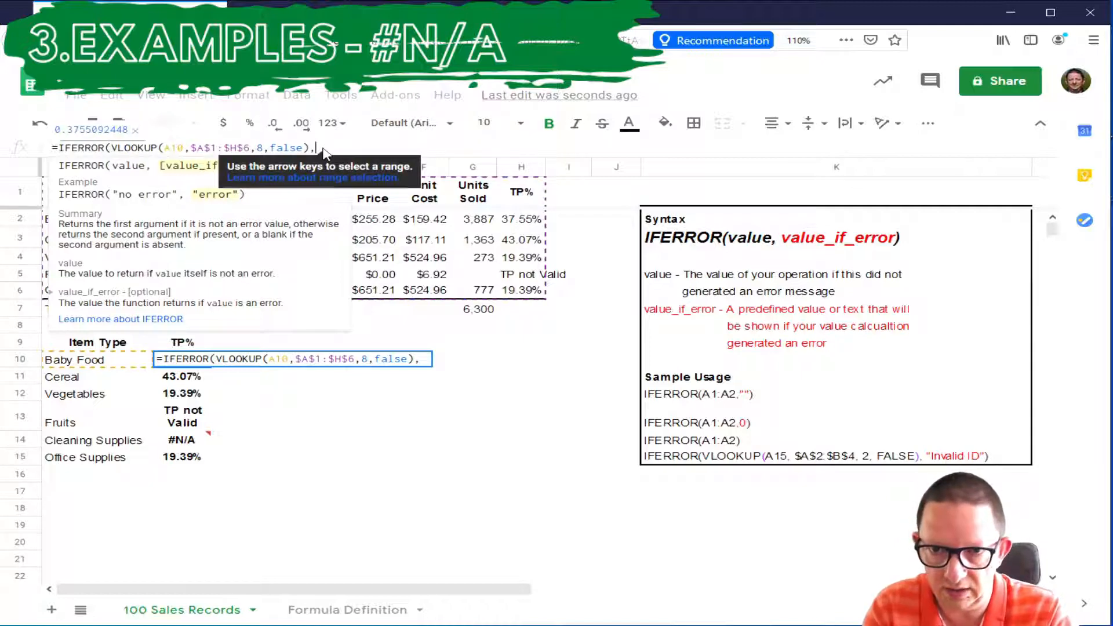
text(")
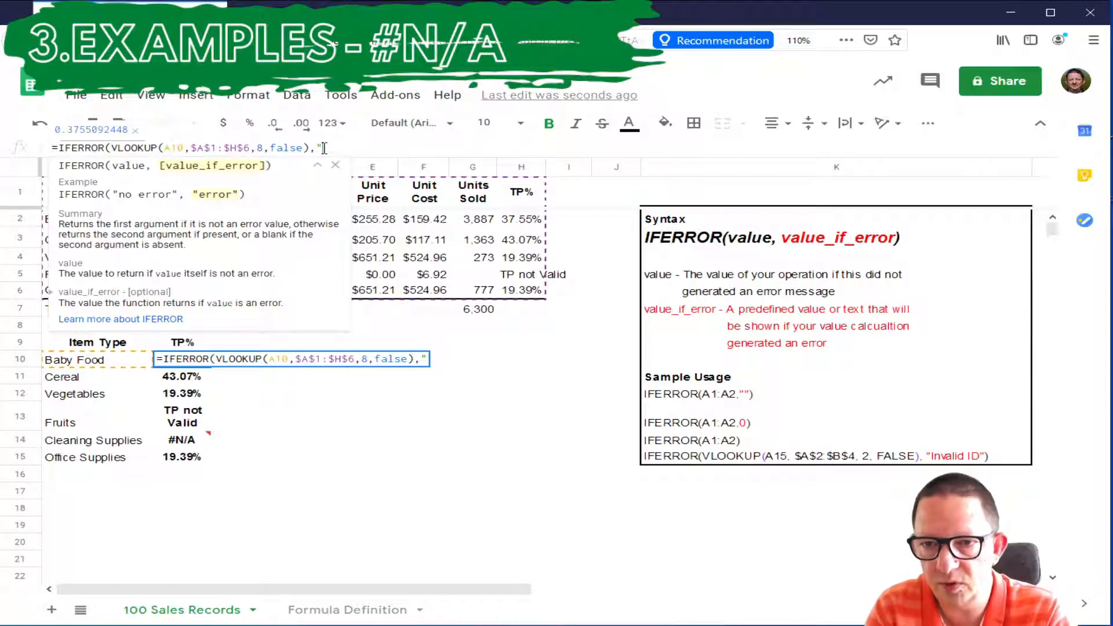
text(NOt)
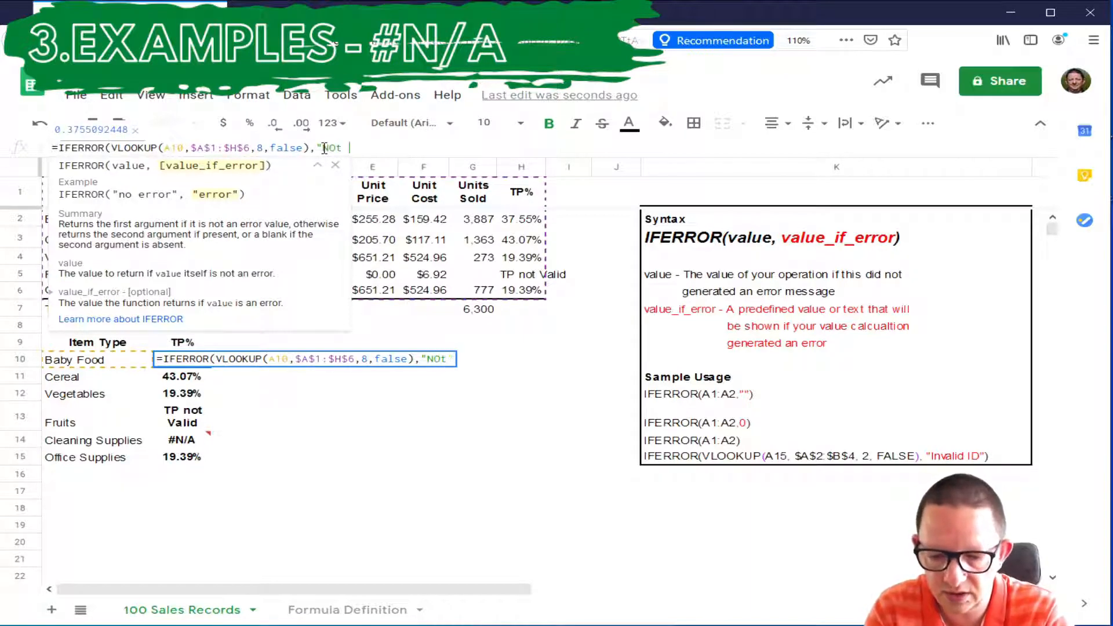
key(BackSpace)
key(BackSpace)
text(Sales)
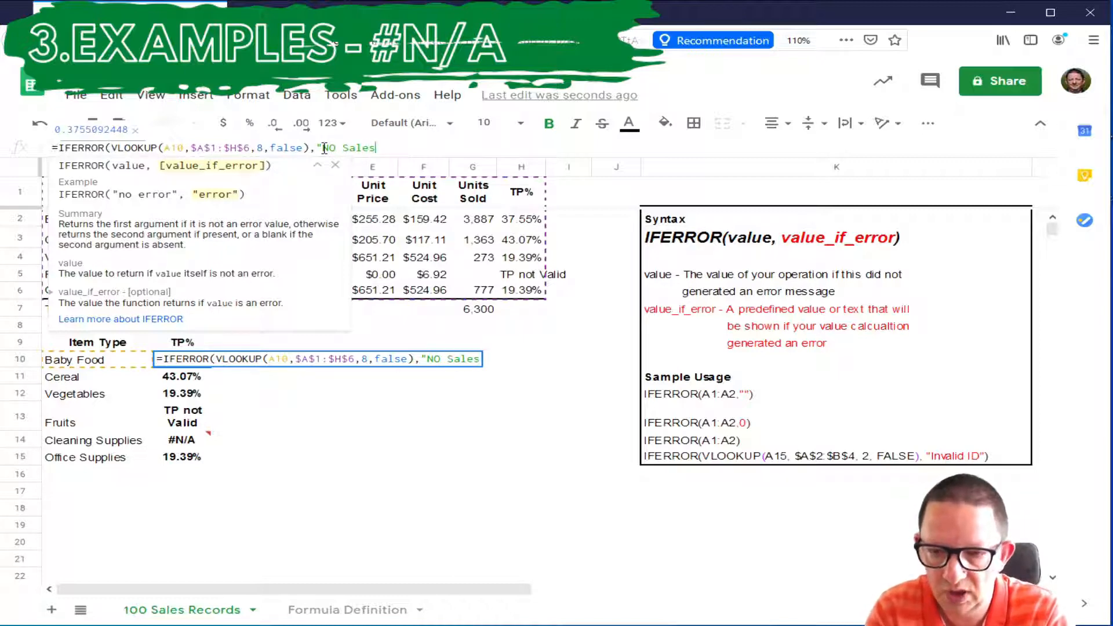
text(")
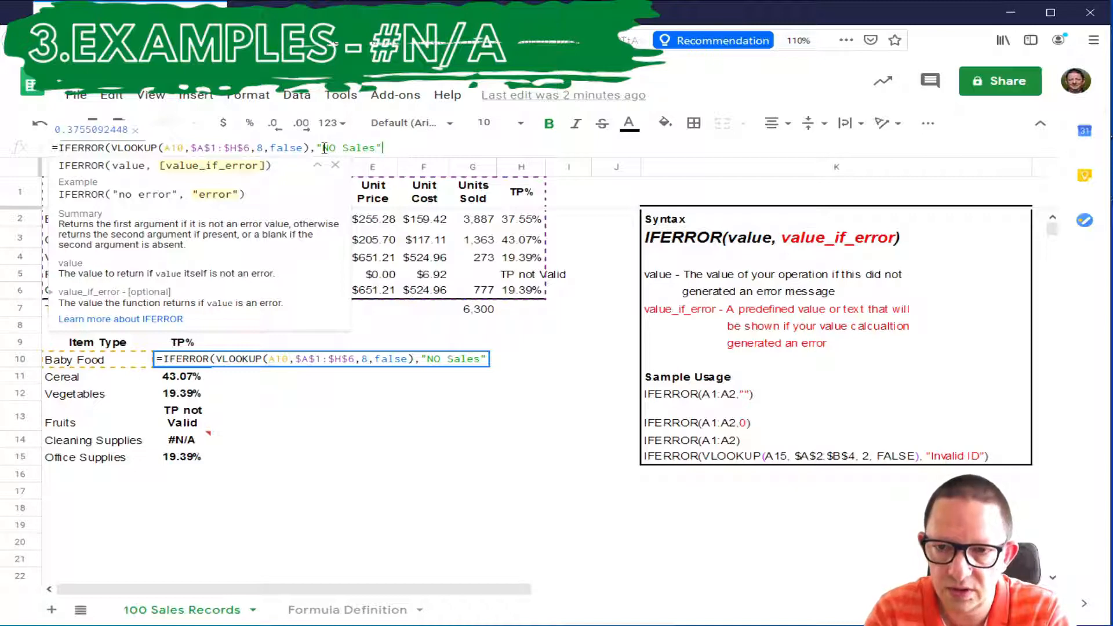
text())
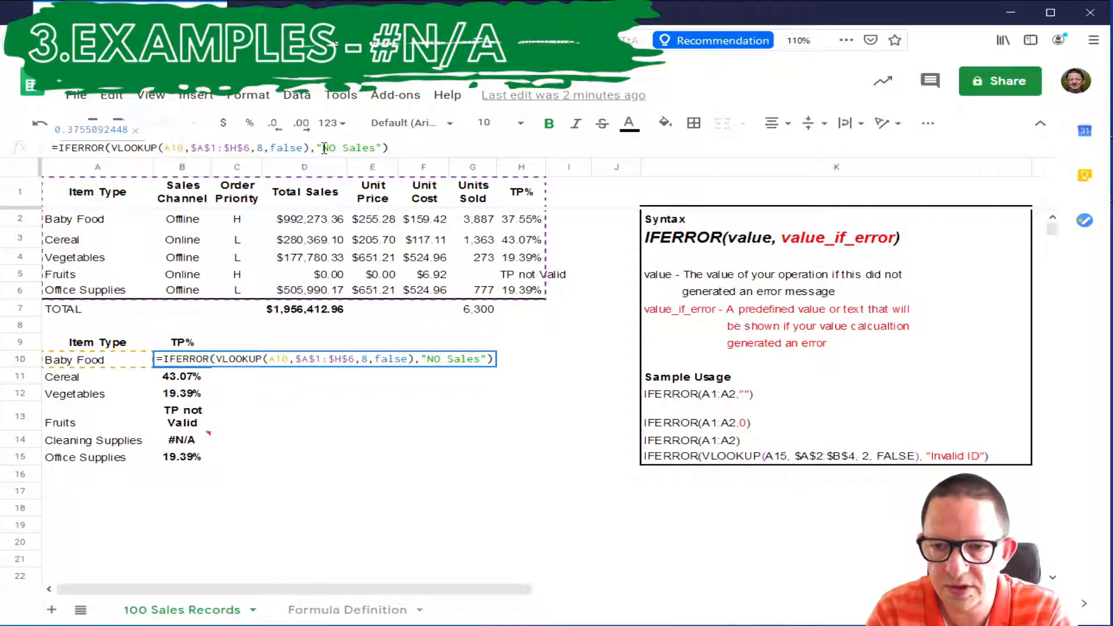
key(Return)
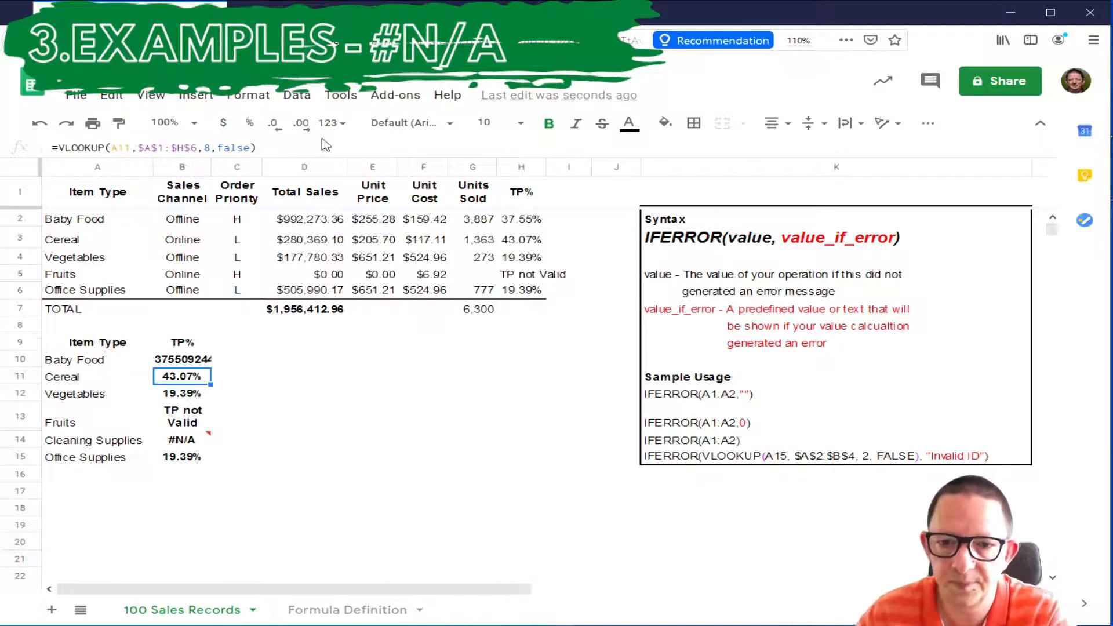
Step: Format B10 as a percentage and copy it with its IFERROR formula over the TP% cells B11:B15
click(177, 361)
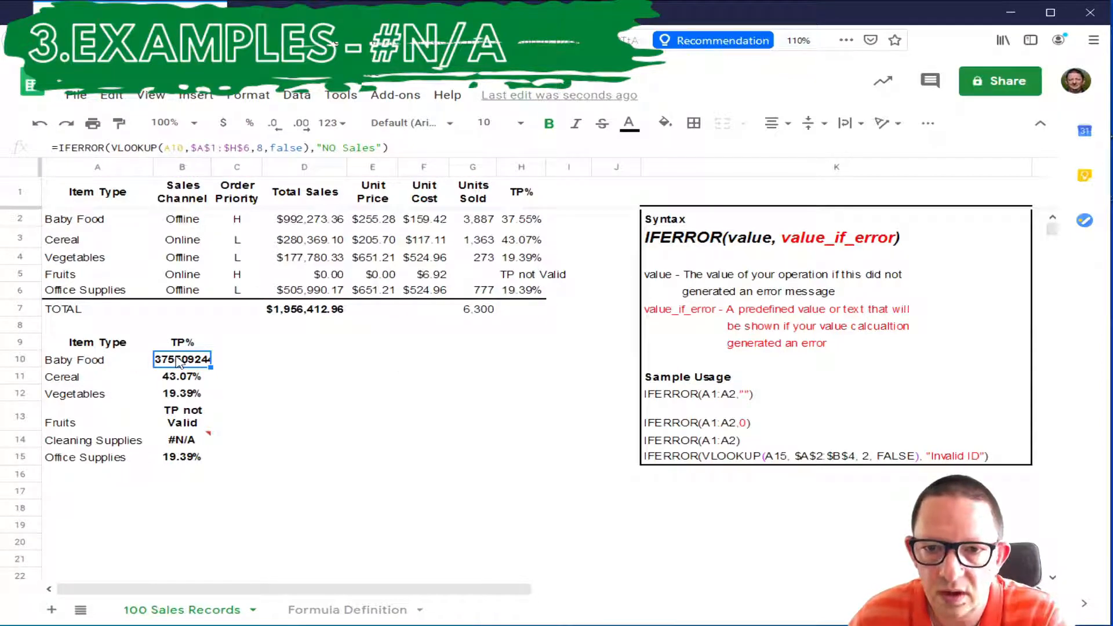
click(249, 123)
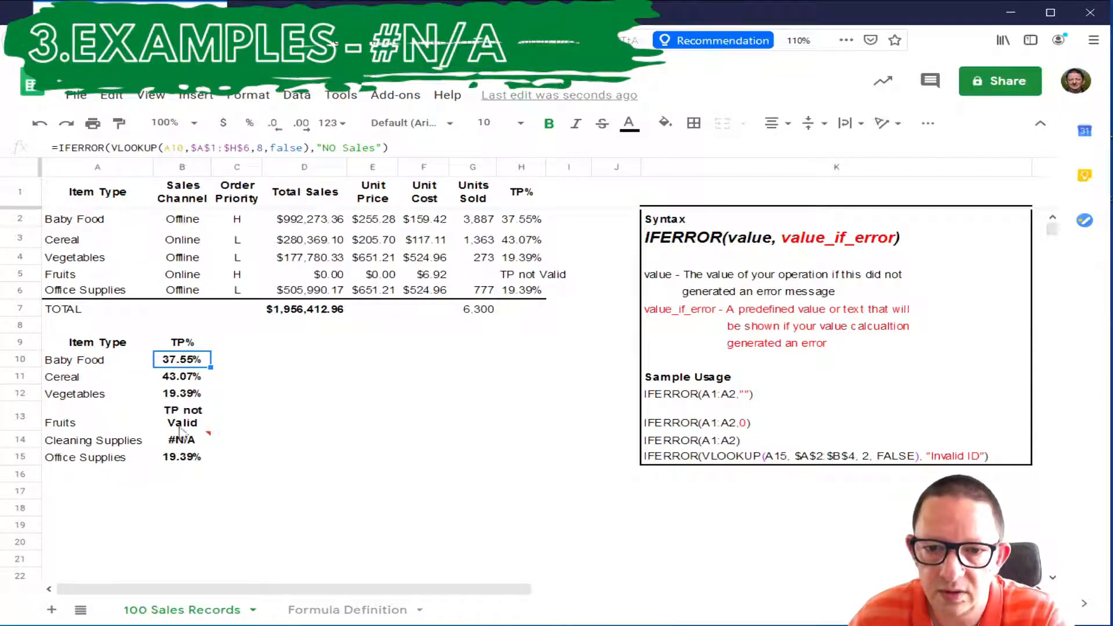
key(ctrl+c)
click(196, 378)
shift+click(200, 458)
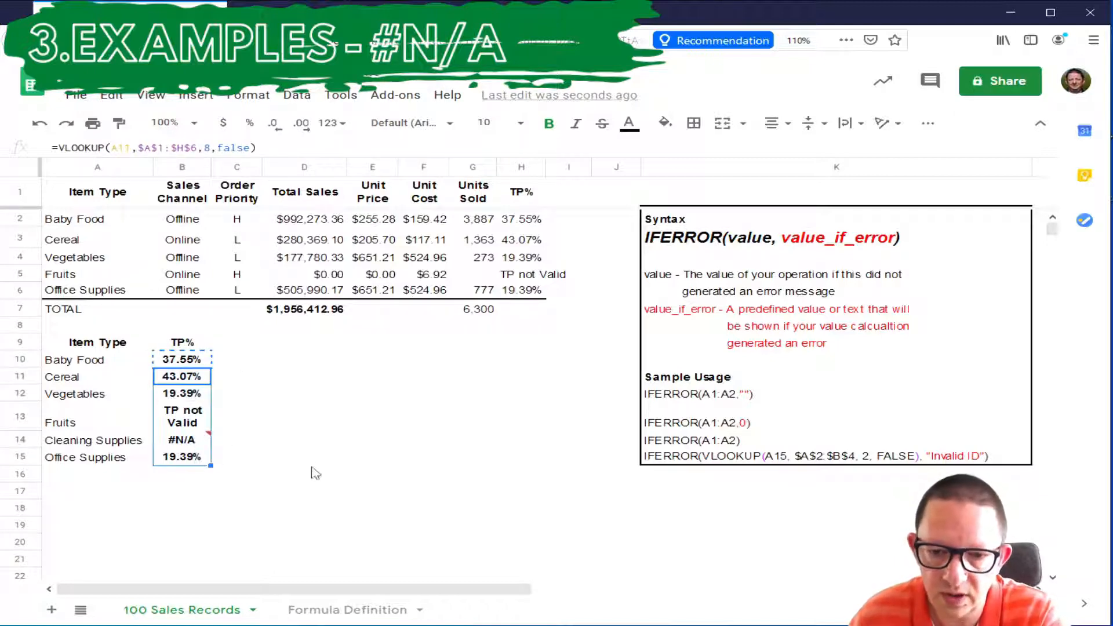
key(ctrl+v)
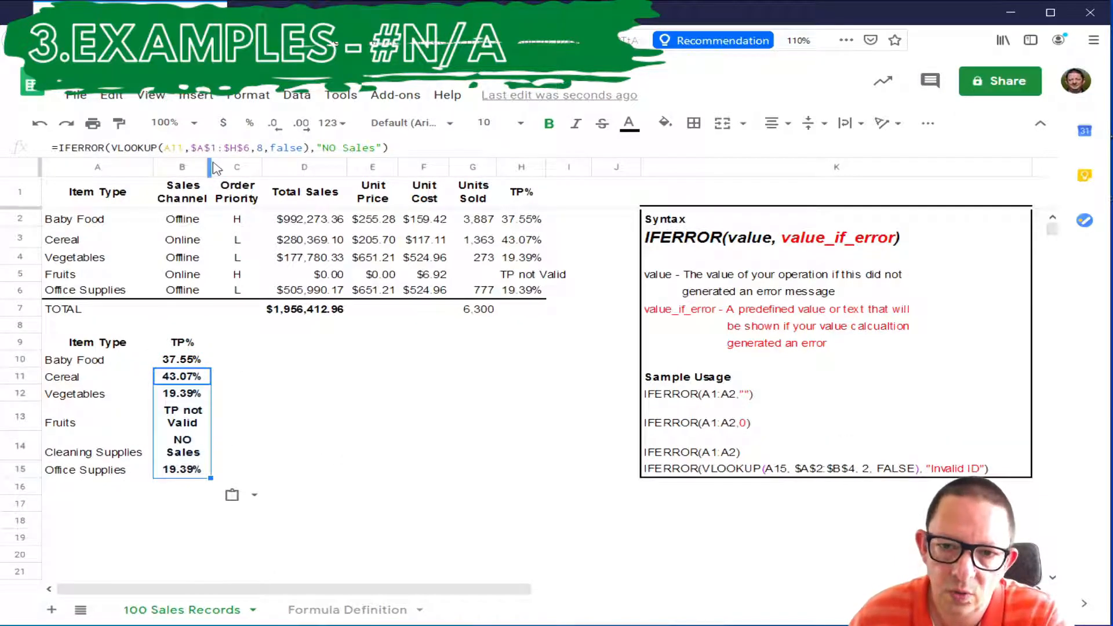
Step: Widen column B so its TP% texts fit on one line, and check the Cleaning Supplies formula in B14
drag(212, 168, 265, 168)
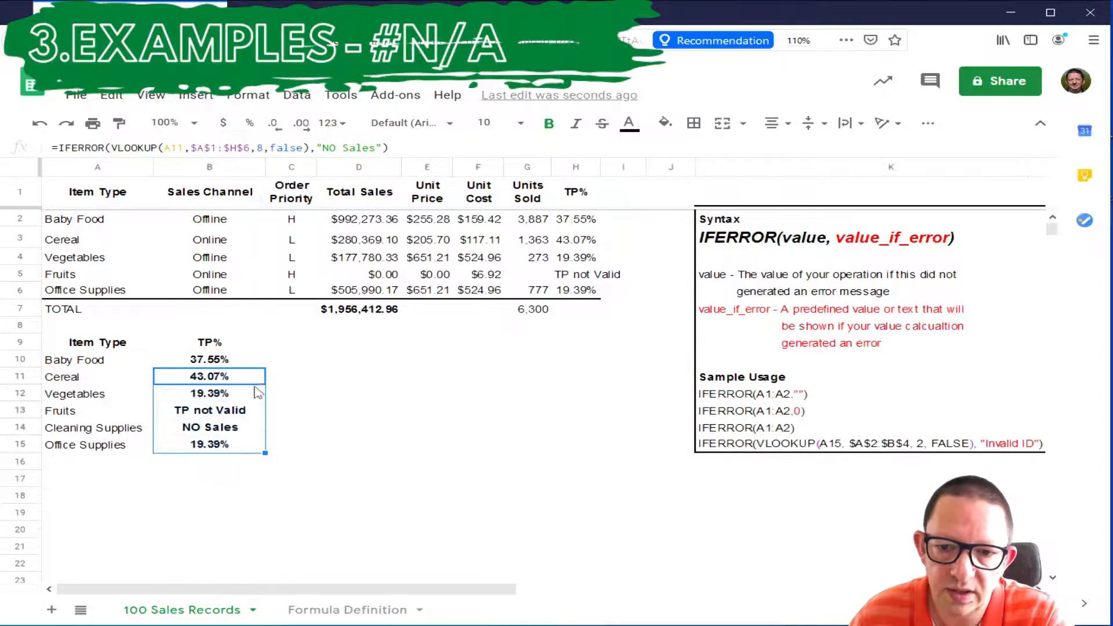
click(230, 434)
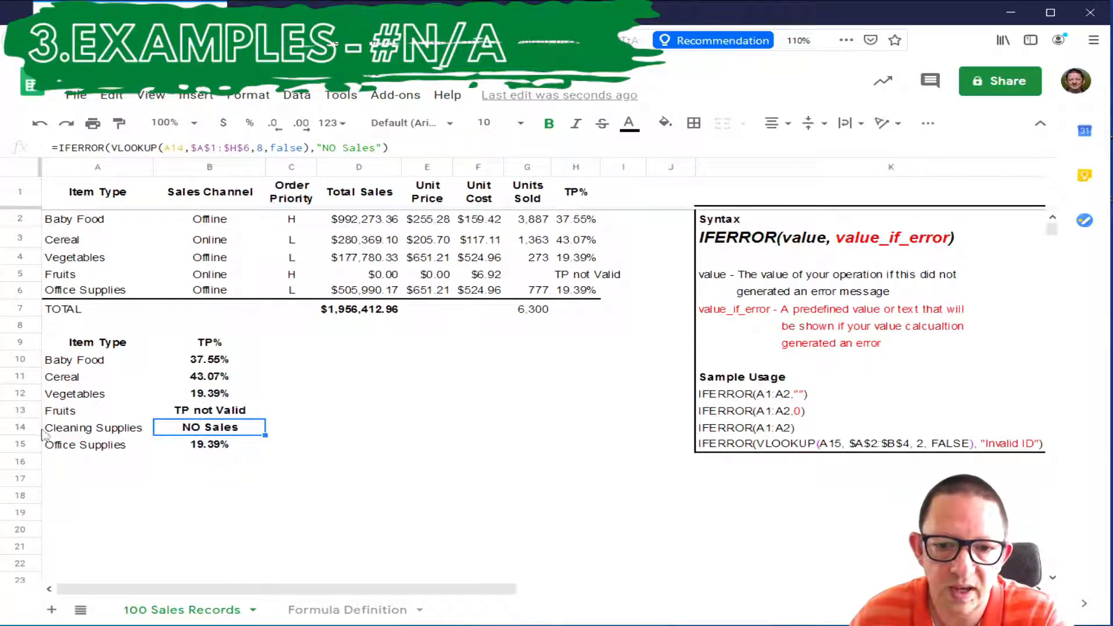
click(74, 432)
click(210, 432)
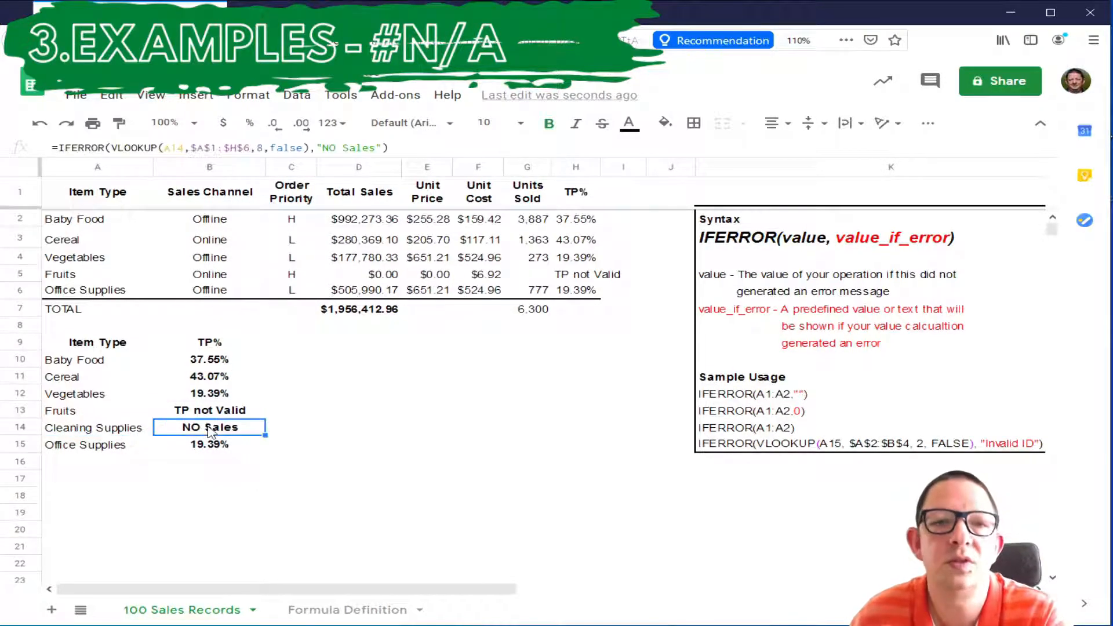